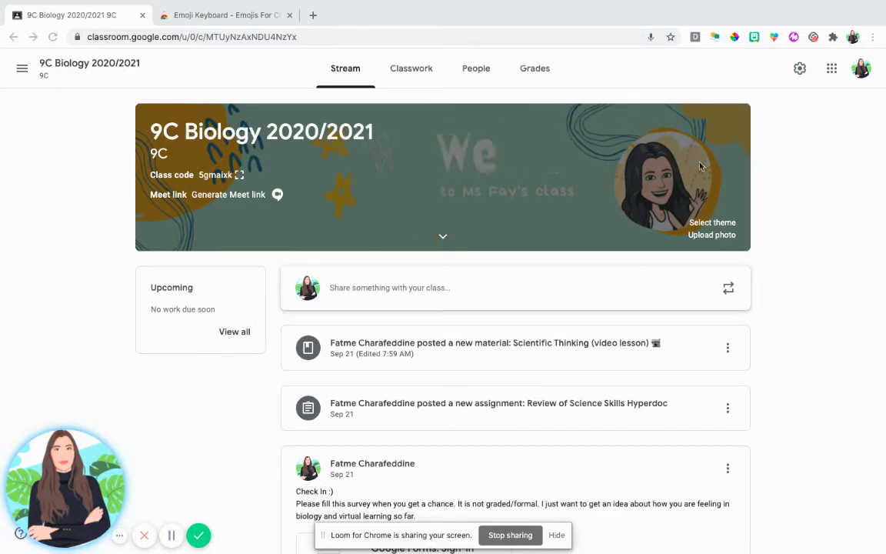
Open a new class announcement in the Stream, view its attachment options, and cancel the post
{"action": "left_click", "coordinate": [398, 296]}
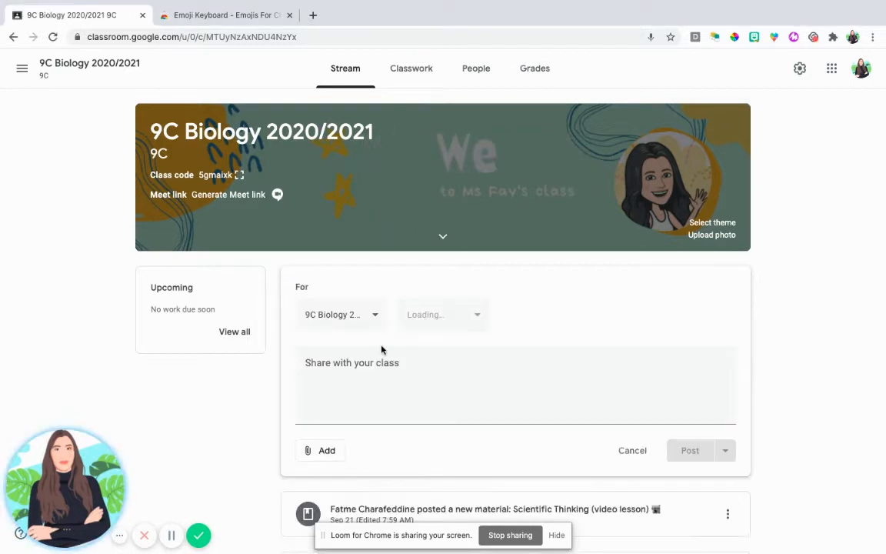
{"action": "left_click", "coordinate": [318, 452]}
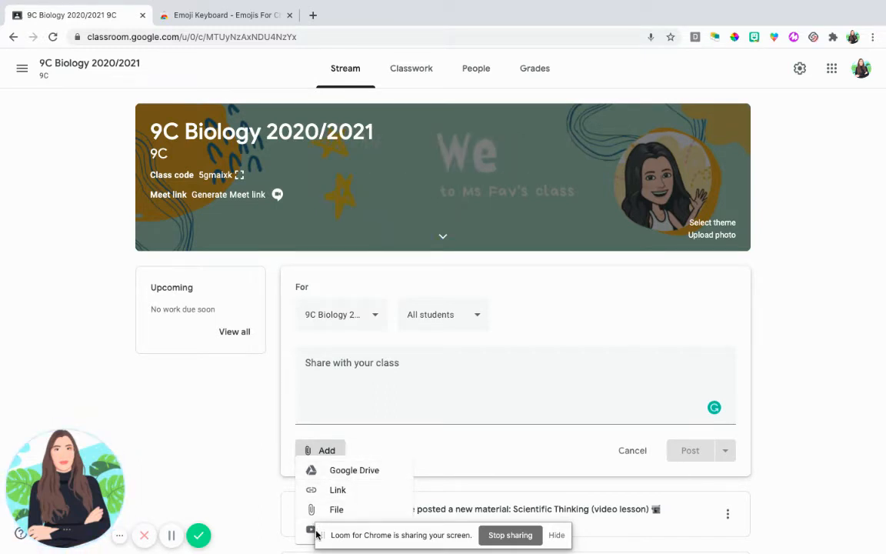
{"action": "scroll", "coordinate": [350, 423], "scroll_direction": "down", "scroll_amount": 1}
{"action": "left_click", "coordinate": [366, 317]}
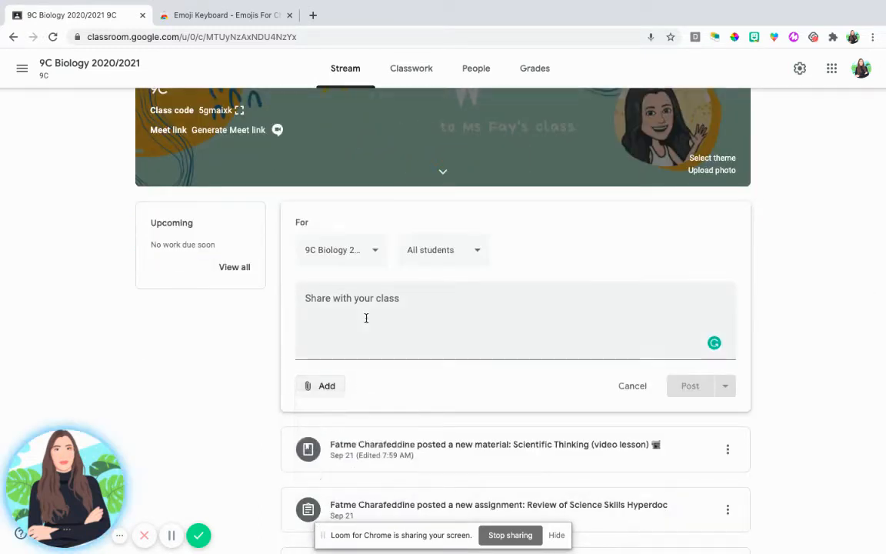
{"action": "left_click", "coordinate": [366, 317]}
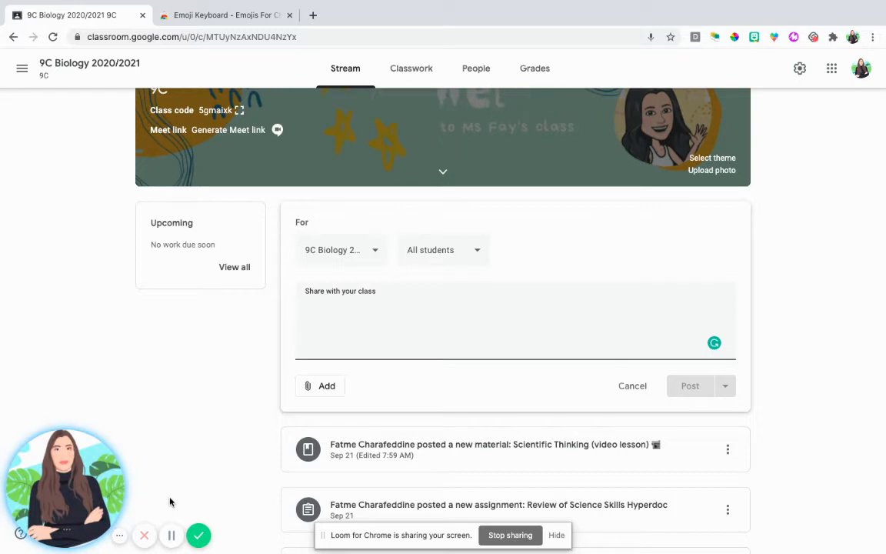
{"action": "left_click", "coordinate": [628, 387]}
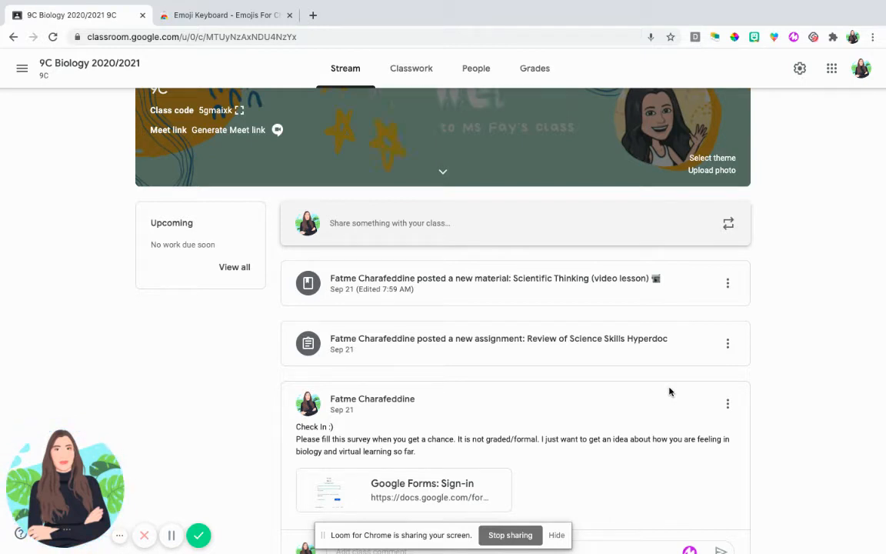
Review the Stream posting and commenting permission options in the class settings, and return to the Stream
{"action": "left_click", "coordinate": [801, 70]}
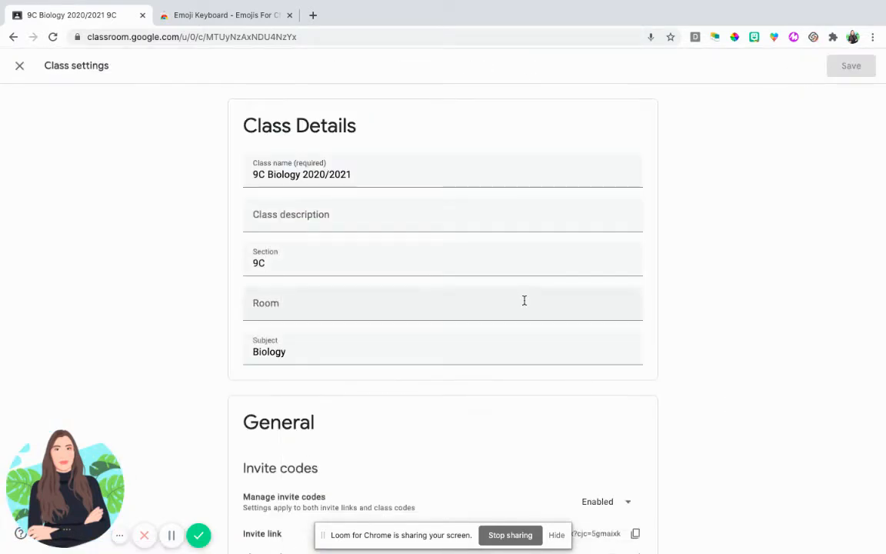
{"action": "scroll", "coordinate": [524, 301], "scroll_direction": "down", "scroll_amount": 3}
{"action": "scroll", "coordinate": [664, 320], "scroll_direction": "down", "scroll_amount": 1}
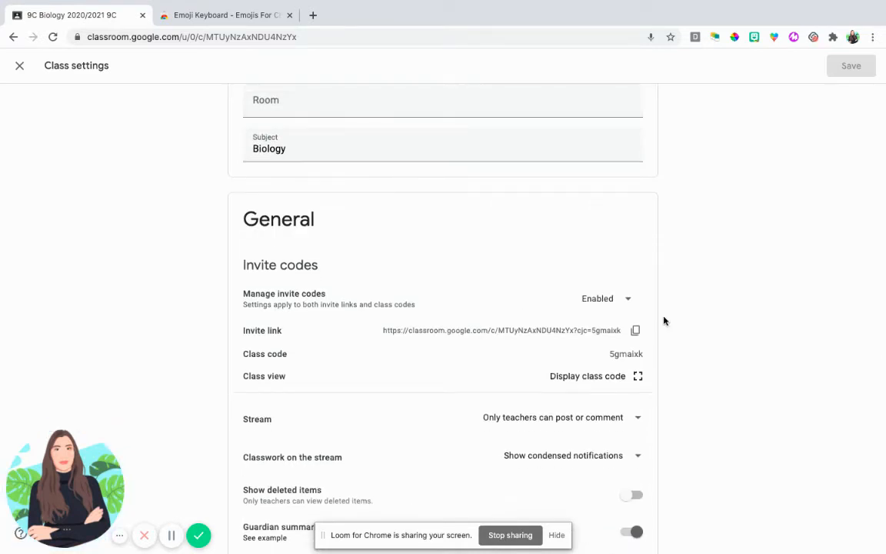
{"action": "scroll", "coordinate": [664, 321], "scroll_direction": "down", "scroll_amount": 2}
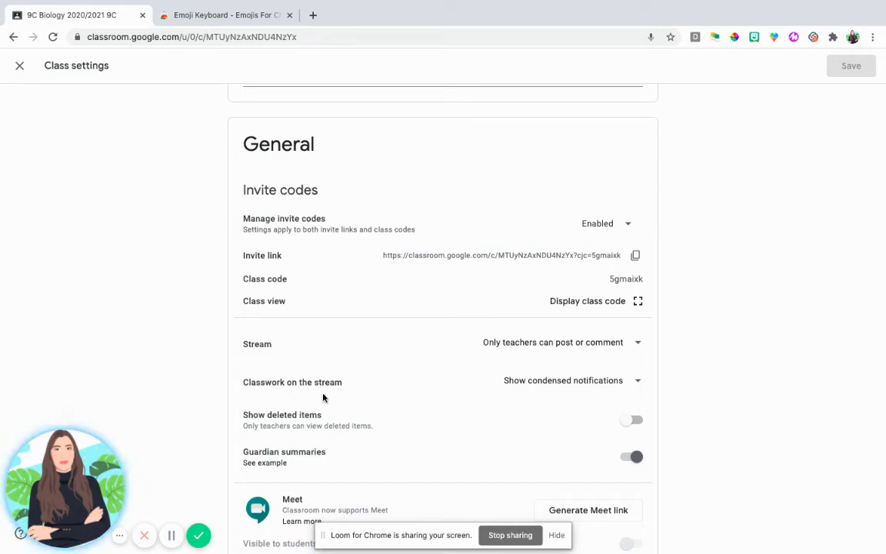
{"action": "left_click", "coordinate": [507, 346]}
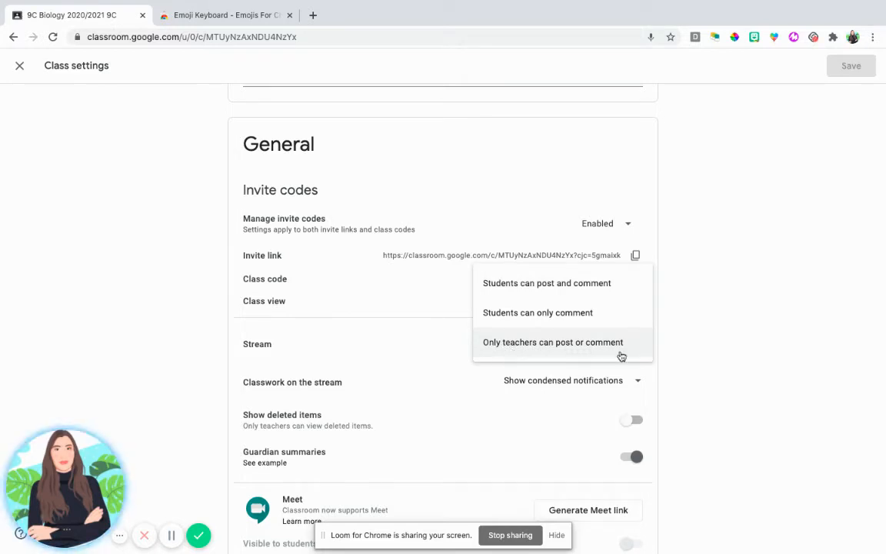
{"action": "left_click", "coordinate": [757, 282]}
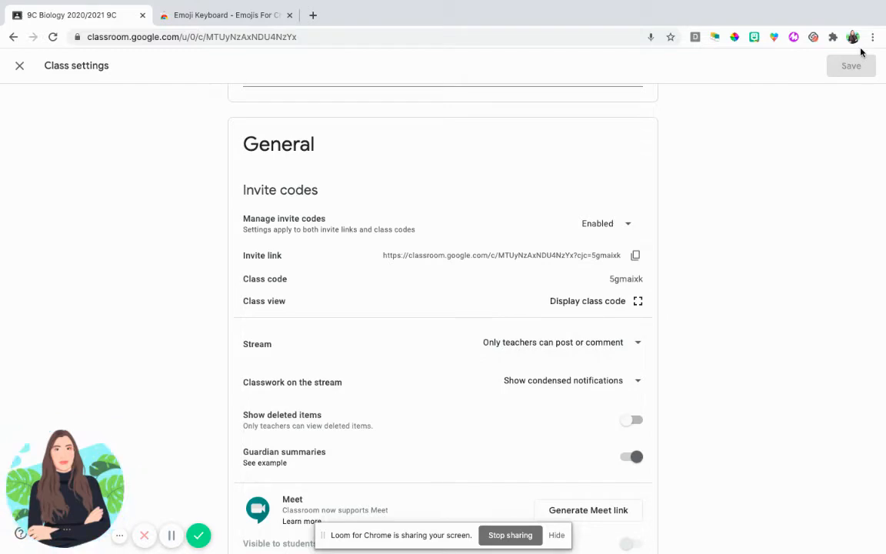
{"action": "left_click", "coordinate": [20, 69]}
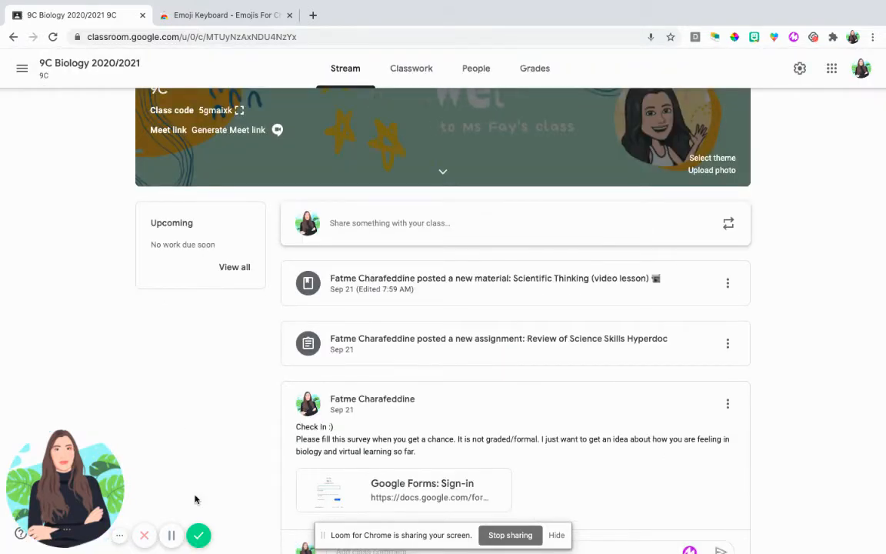
{"action": "scroll", "coordinate": [172, 535], "scroll_direction": "up", "scroll_amount": 1}
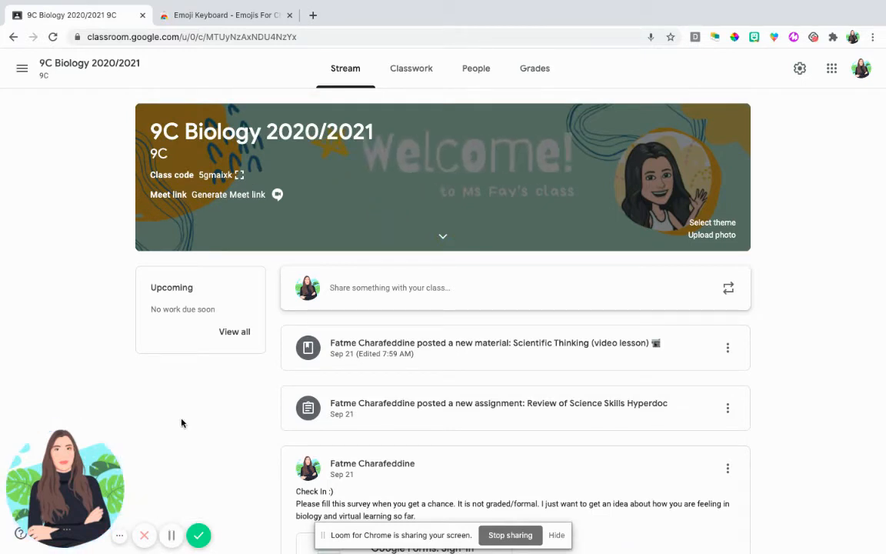
View the Daily Agenda topic in Classwork and its attached Daily Agenda slides, and return to the class
{"action": "left_click", "coordinate": [416, 78]}
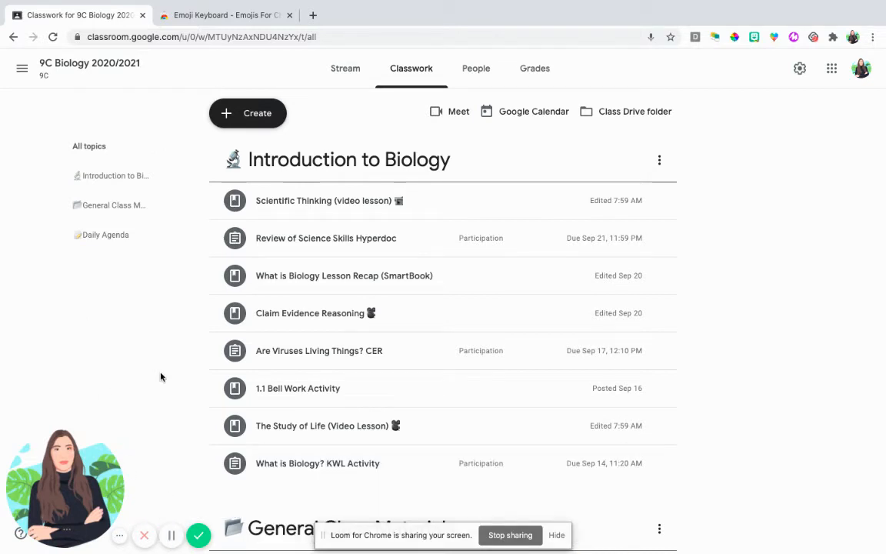
{"action": "left_click", "coordinate": [107, 239]}
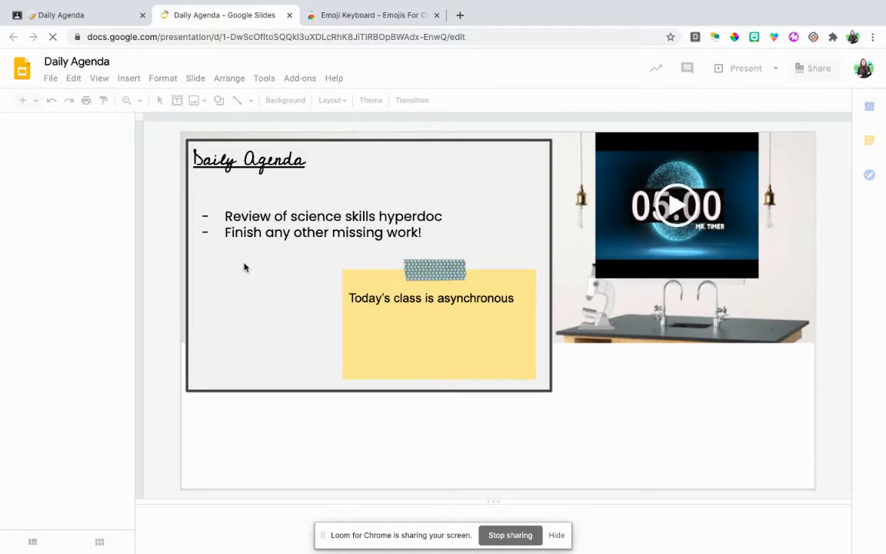
{"action": "left_click", "coordinate": [106, 19]}
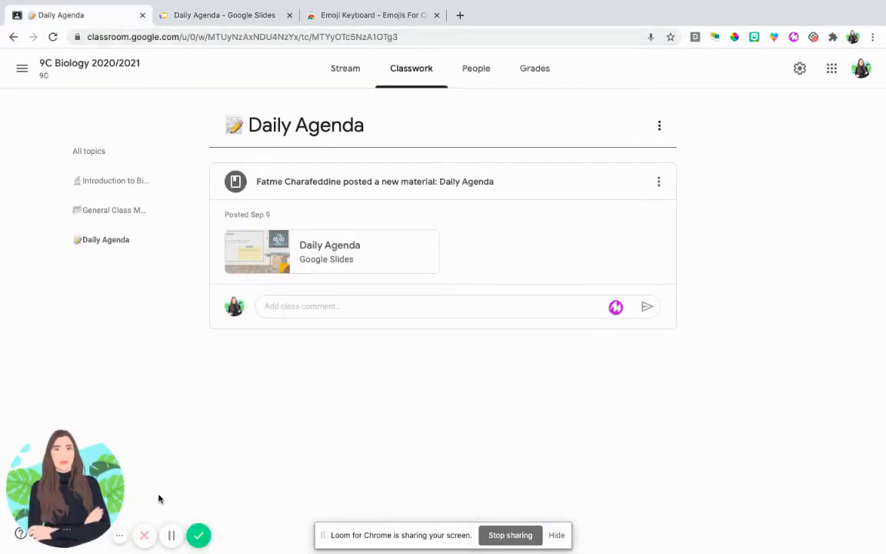
Browse the General Class Materials topic and view the slides attached to the Google Classroom Cheat Sheet post
{"action": "left_click", "coordinate": [114, 214]}
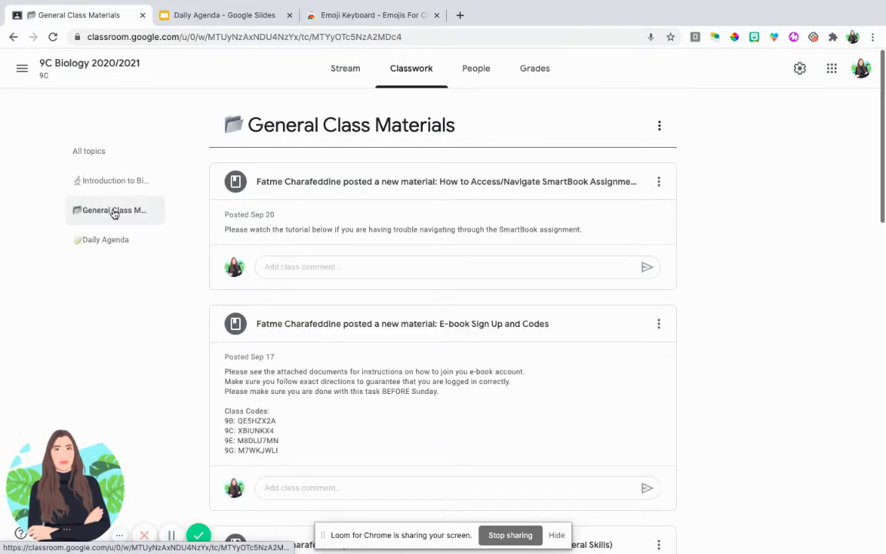
{"action": "scroll", "coordinate": [443, 384], "scroll_direction": "down", "scroll_amount": 15}
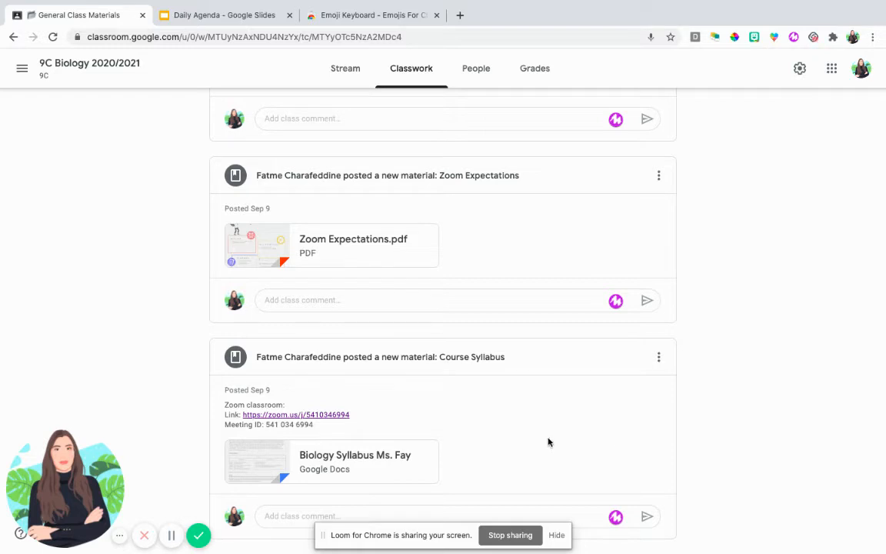
{"action": "scroll", "coordinate": [382, 287], "scroll_direction": "up", "scroll_amount": 3}
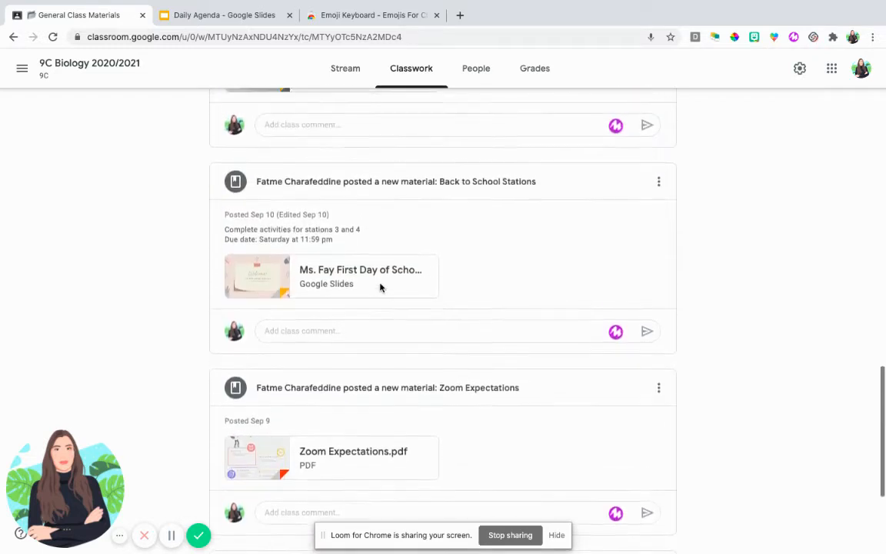
{"action": "scroll", "coordinate": [457, 288], "scroll_direction": "up", "scroll_amount": 2}
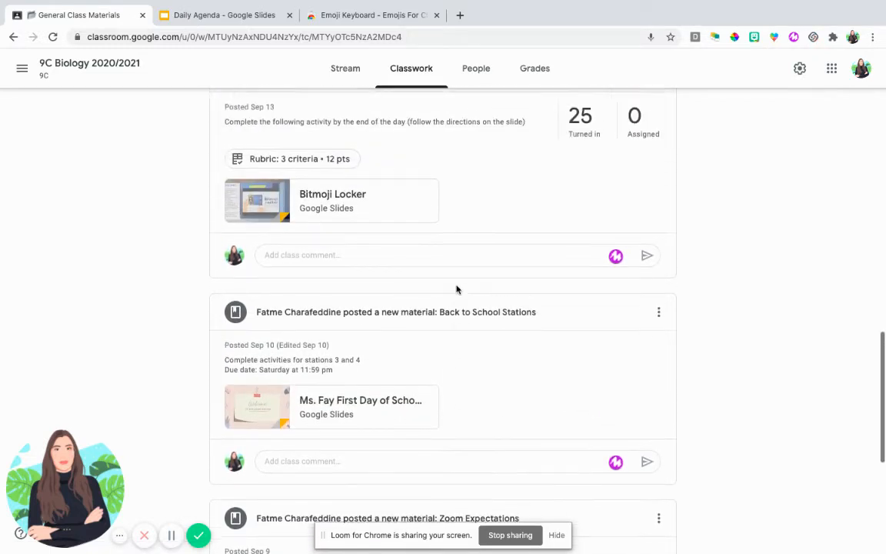
{"action": "scroll", "coordinate": [363, 196], "scroll_direction": "up", "scroll_amount": 2}
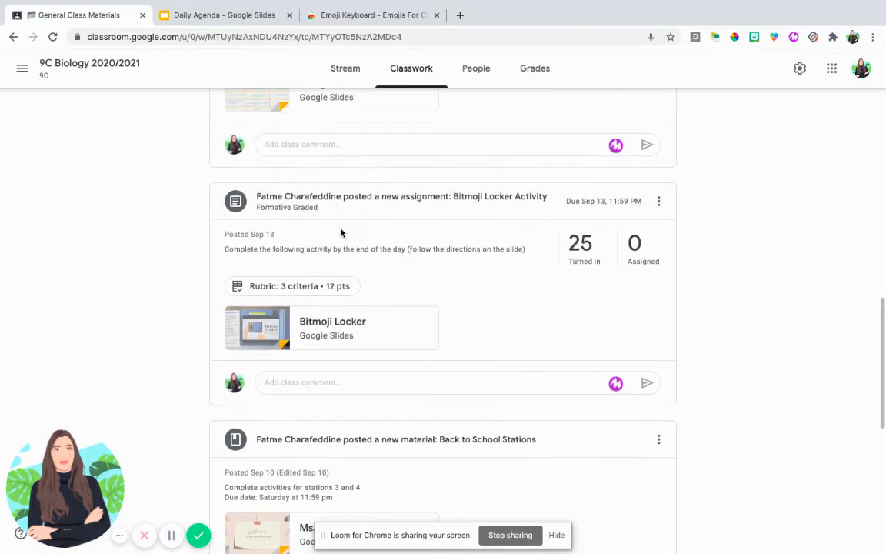
{"action": "scroll", "coordinate": [350, 331], "scroll_direction": "up", "scroll_amount": 3}
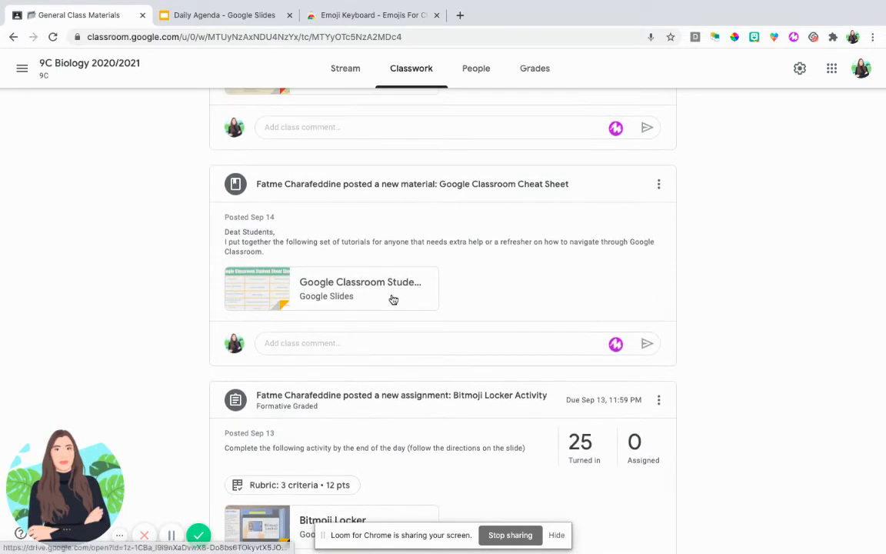
{"action": "left_click", "coordinate": [289, 285]}
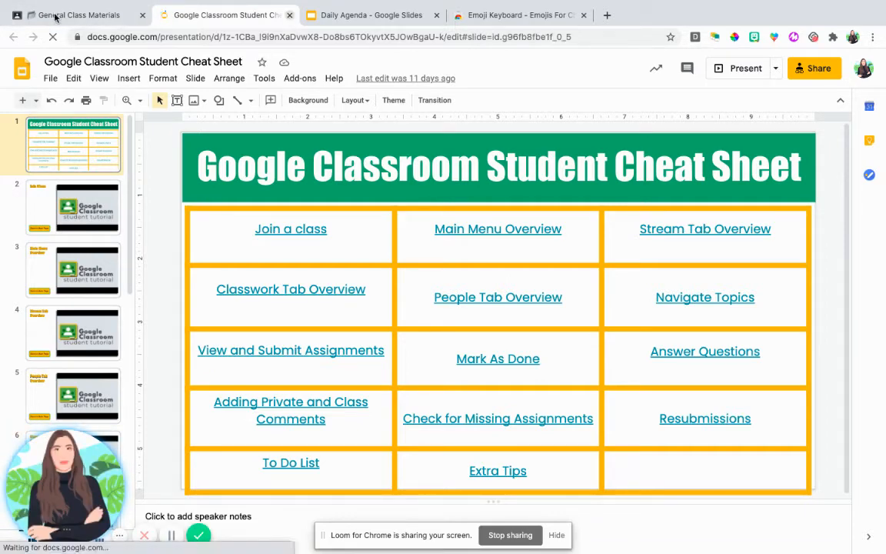
{"action": "left_click", "coordinate": [56, 16]}
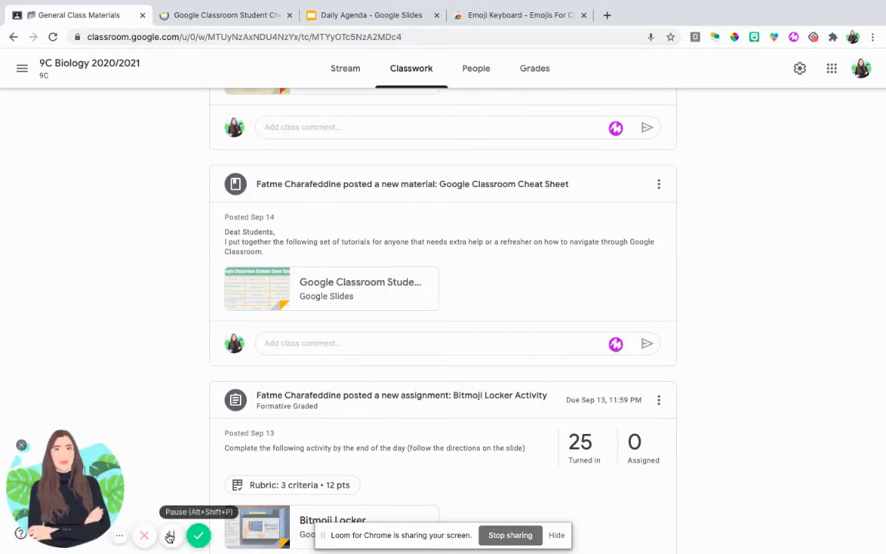
Look over the remaining General Class Materials posts and the posts in the Introduction to Biology topic
{"action": "scroll", "coordinate": [169, 493], "scroll_direction": "up", "scroll_amount": 5}
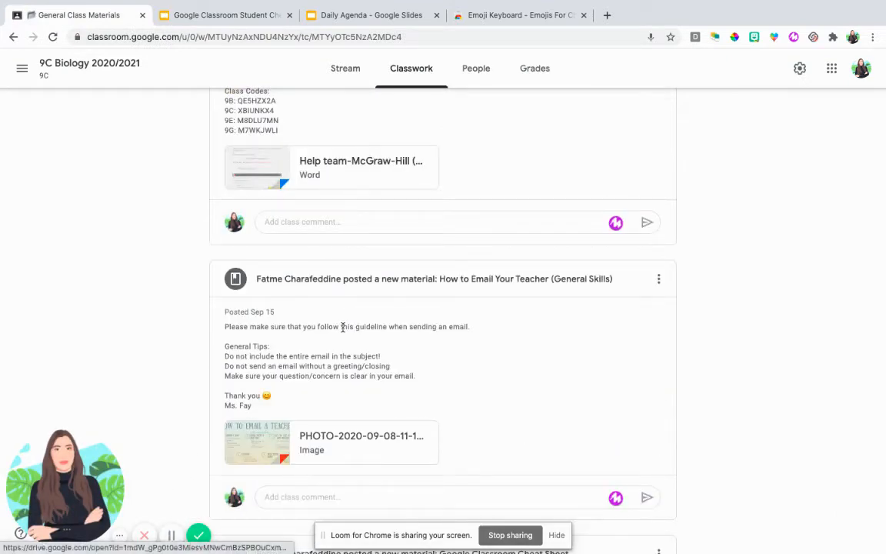
{"action": "scroll", "coordinate": [276, 420], "scroll_direction": "up", "scroll_amount": 3}
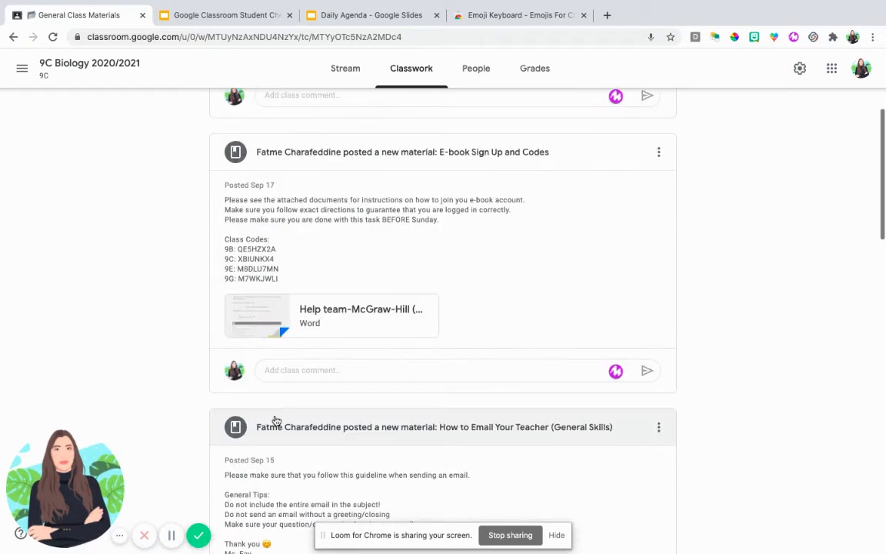
{"action": "scroll", "coordinate": [310, 278], "scroll_direction": "up", "scroll_amount": 2}
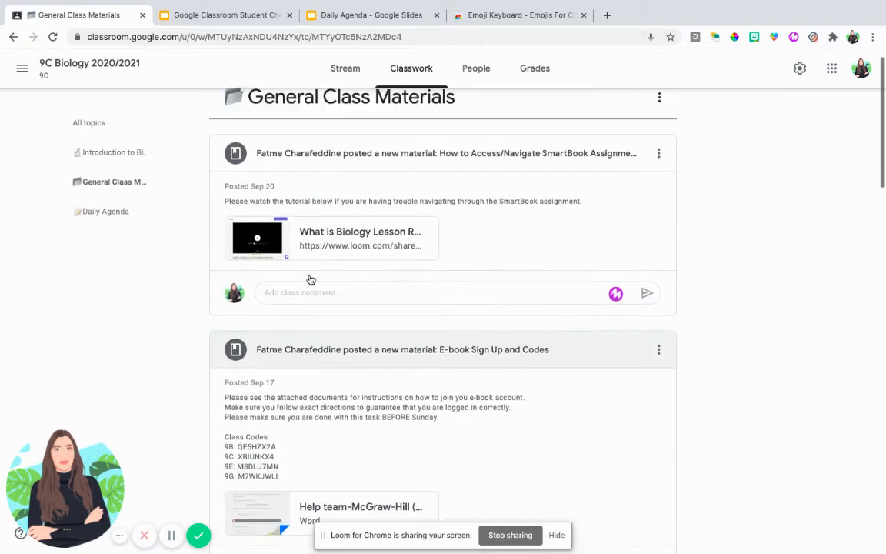
{"action": "left_click", "coordinate": [132, 188]}
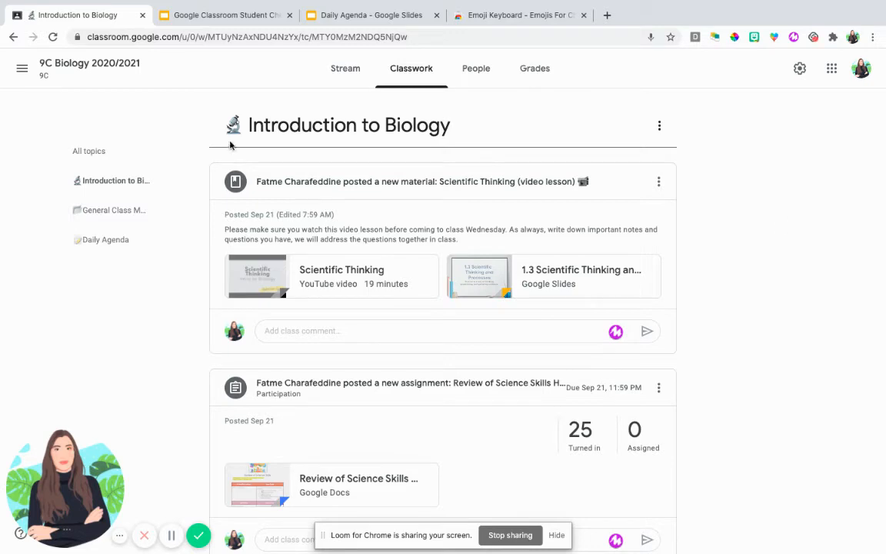
{"action": "scroll", "coordinate": [388, 281], "scroll_direction": "down", "scroll_amount": 1}
{"action": "scroll", "coordinate": [389, 281], "scroll_direction": "down", "scroll_amount": 2}
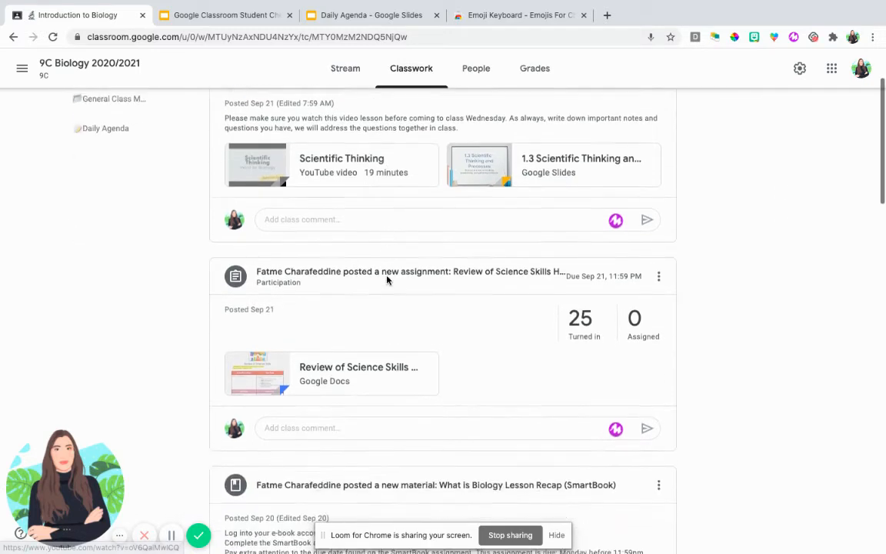
{"action": "scroll", "coordinate": [387, 280], "scroll_direction": "up", "scroll_amount": 3}
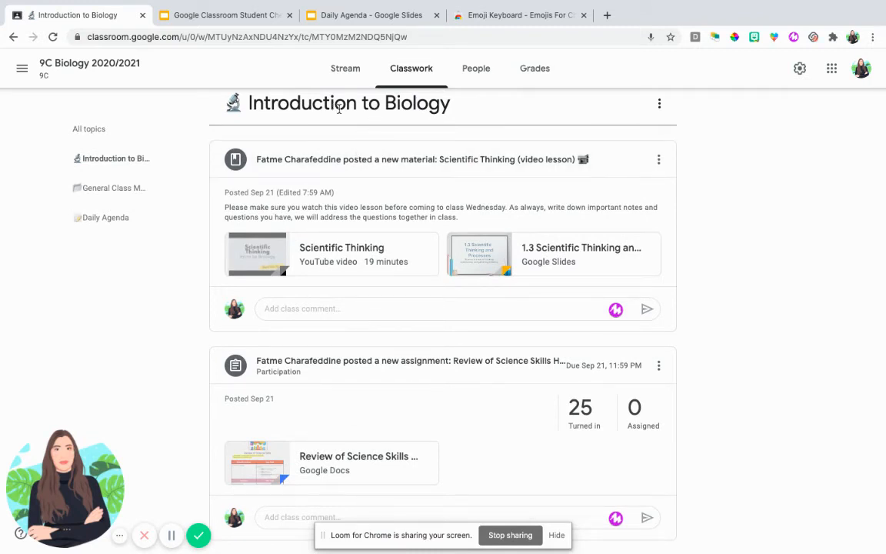
View the student work and instructions of the Review of Science Skills Hyperdoc assignment, and return to the class Stream
{"action": "left_click", "coordinate": [416, 360]}
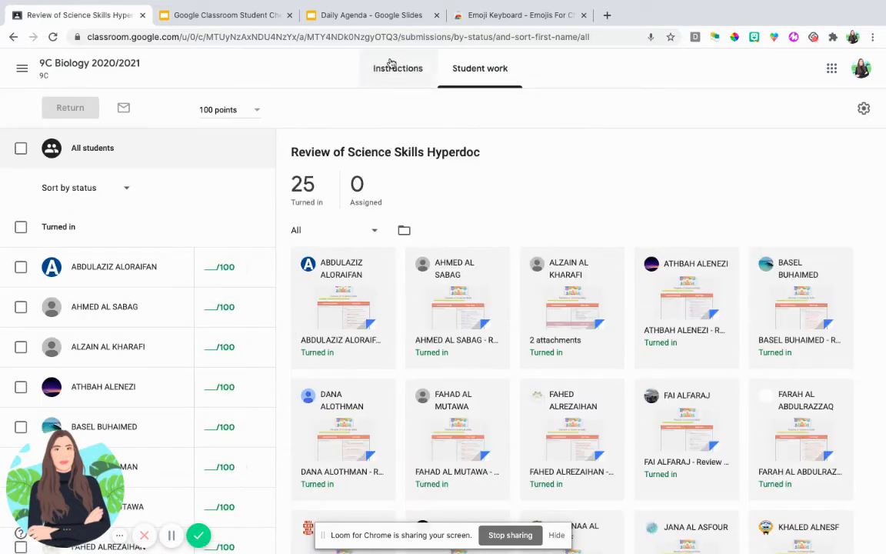
{"action": "left_click", "coordinate": [391, 66]}
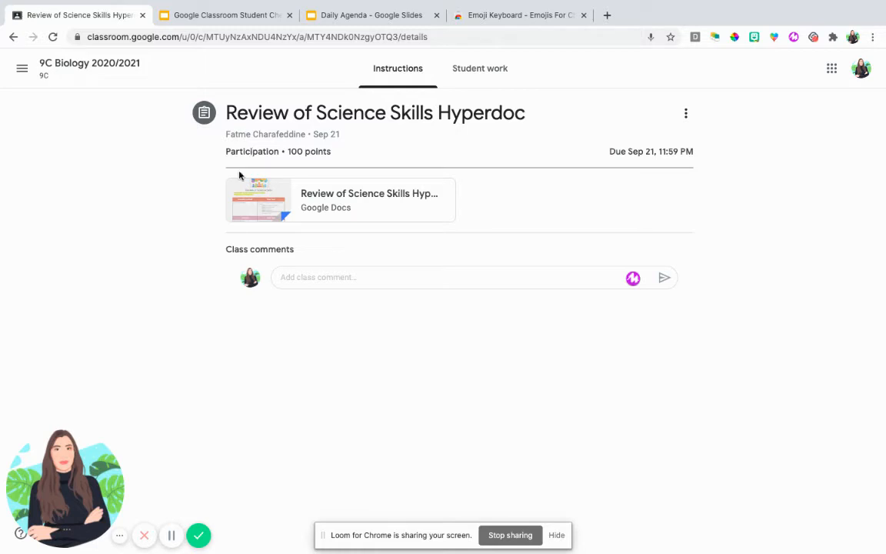
{"action": "left_click", "coordinate": [110, 70]}
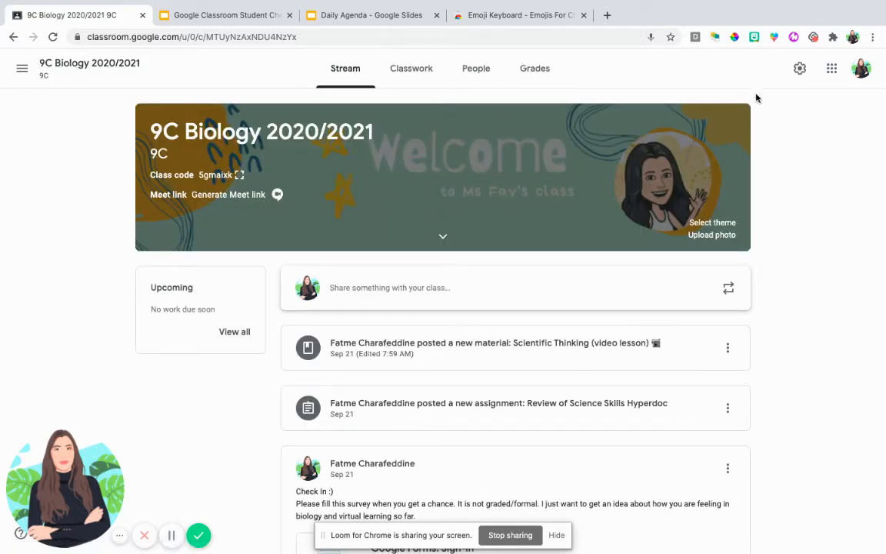
Examine the grade calculation and grade categories in the class settings
{"action": "left_click", "coordinate": [802, 69]}
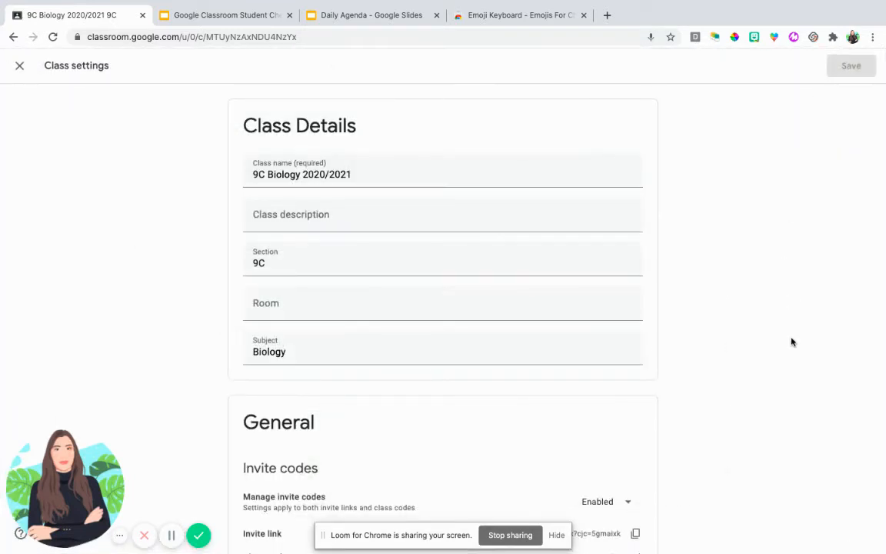
{"action": "scroll", "coordinate": [792, 342], "scroll_direction": "down", "scroll_amount": 3}
{"action": "scroll", "coordinate": [793, 341], "scroll_direction": "down", "scroll_amount": 7}
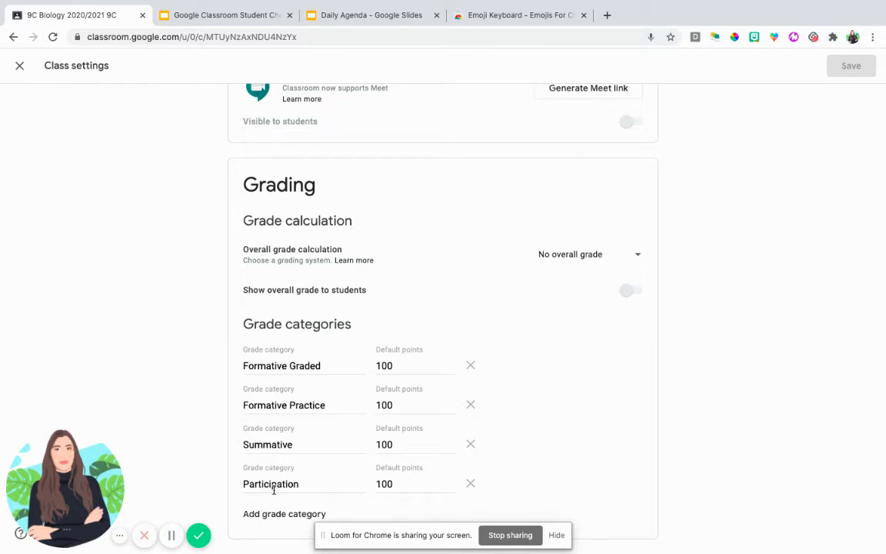
{"action": "left_click", "coordinate": [171, 535]}
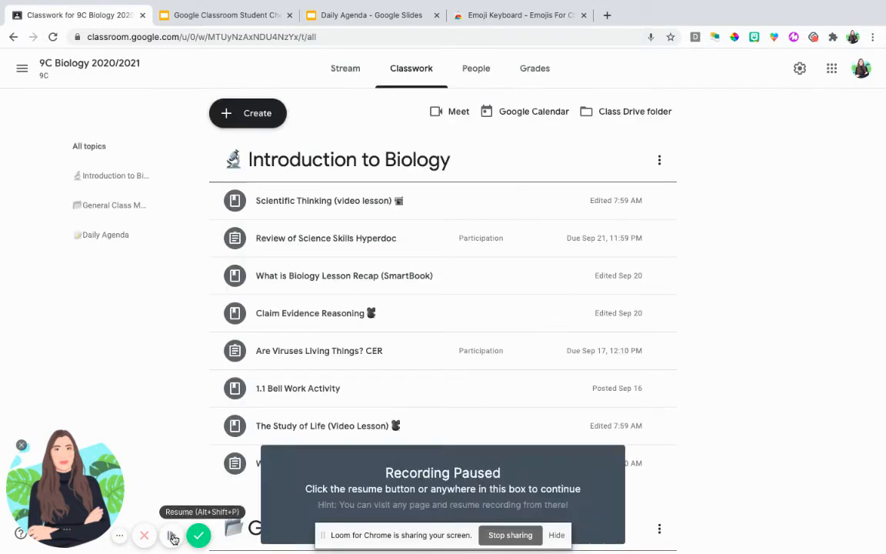
{"action": "left_click", "coordinate": [172, 535]}
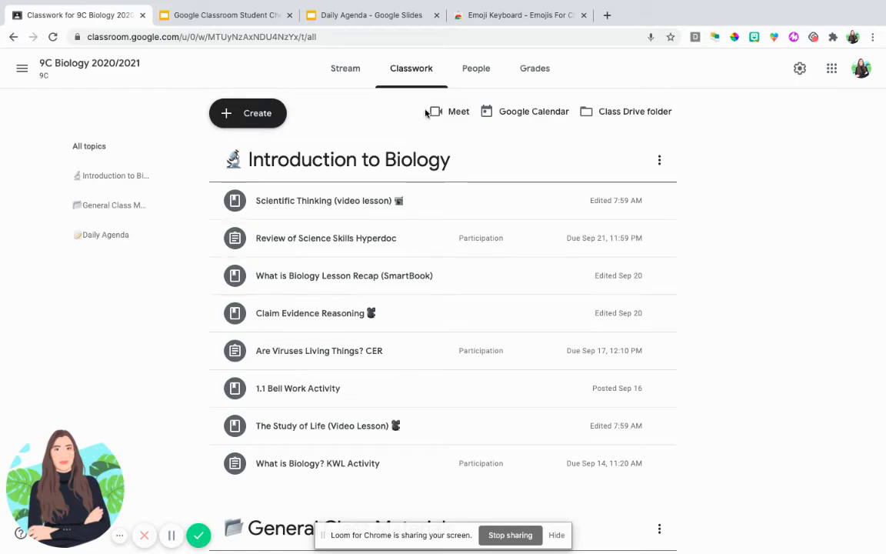
Switch to the Chrome Web Store to view the Emoji Keyboard - Emojis For Chrome extension page, and return to the class's Classwork page
{"action": "left_click", "coordinate": [510, 15]}
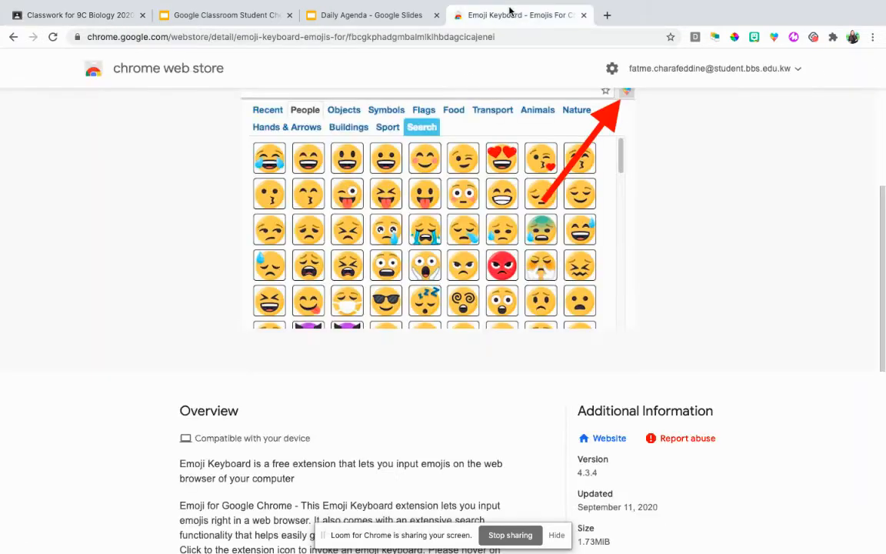
{"action": "scroll", "coordinate": [249, 251], "scroll_direction": "up", "scroll_amount": 3}
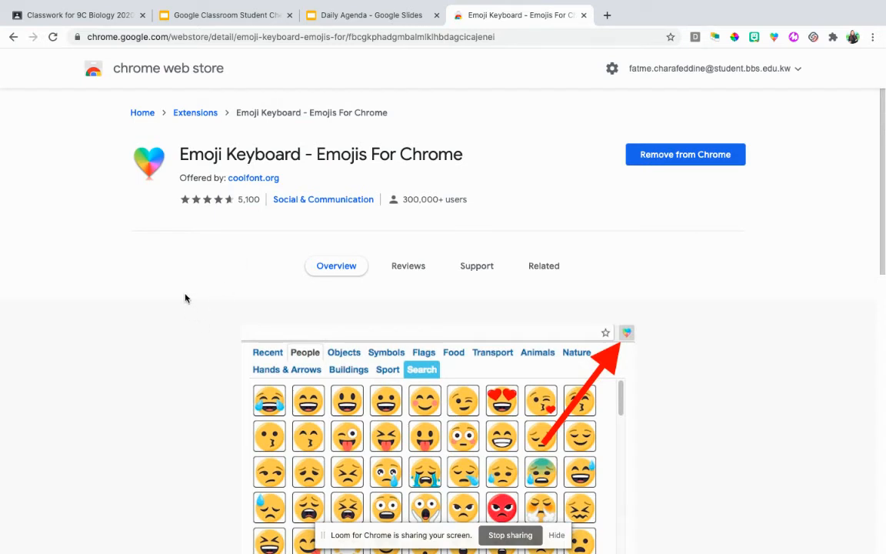
{"action": "left_click", "coordinate": [86, 15]}
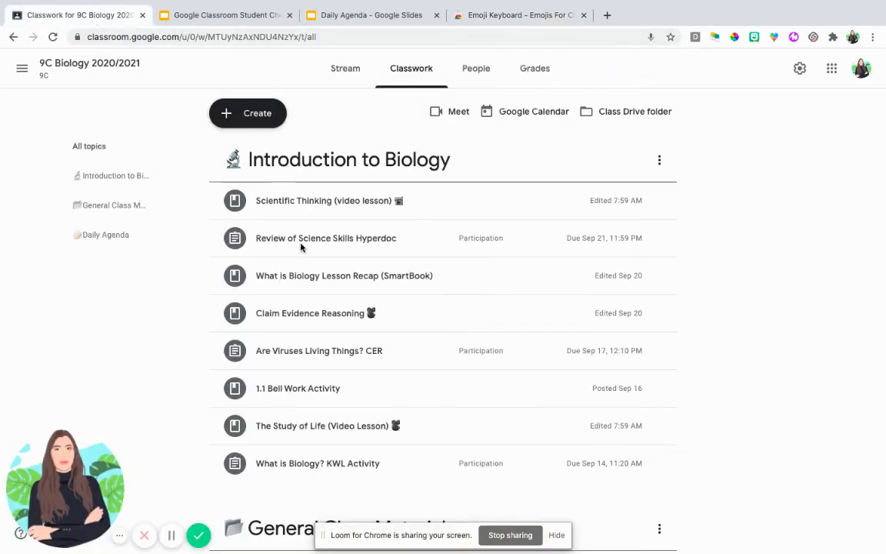
Create a new material post in Classwork with the title "Checklist Examples"
{"action": "left_click", "coordinate": [265, 115]}
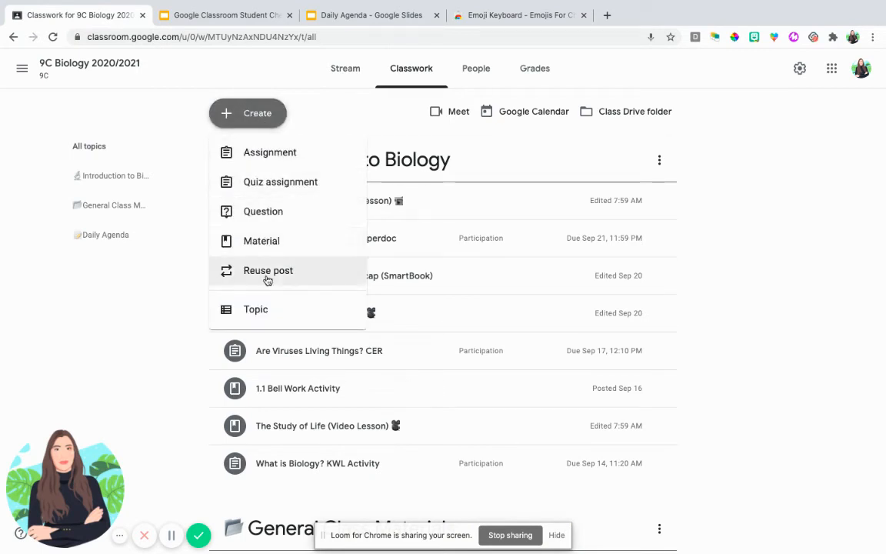
{"action": "left_click", "coordinate": [262, 241]}
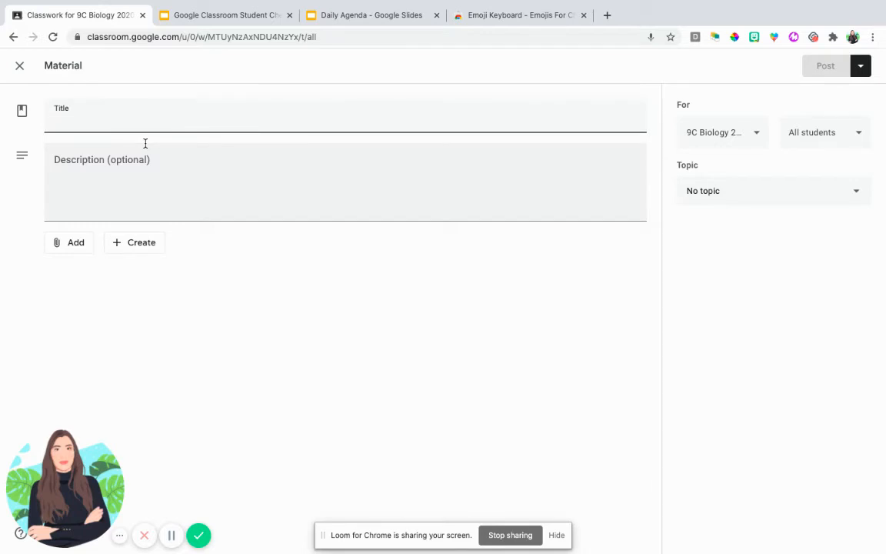
{"action": "type", "text": "Check "}
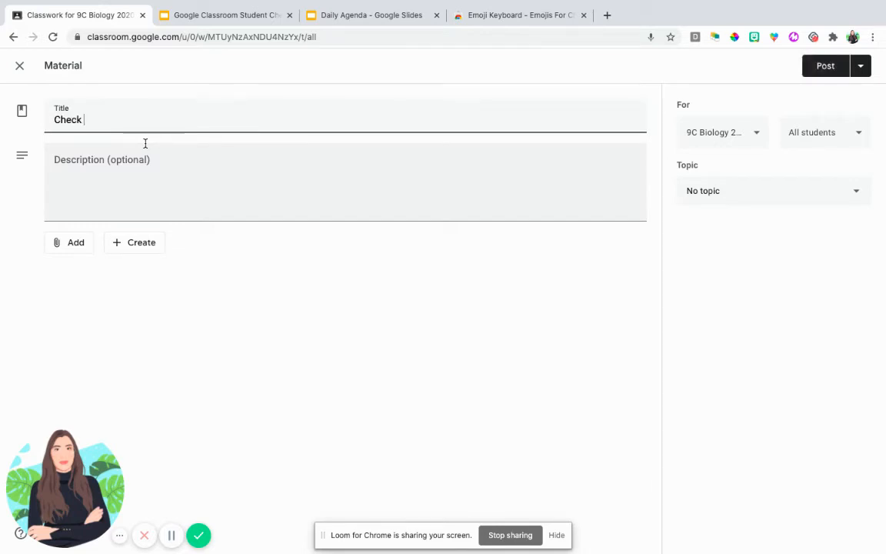
{"action": "type", "text": "Exmap"}
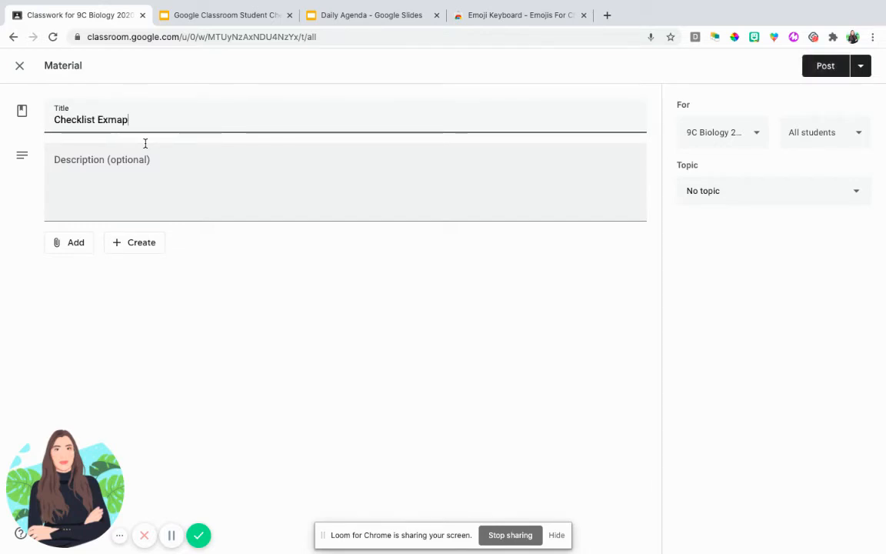
{"action": "key", "text": "BackSpace"}
{"action": "type", "text": "amples"}
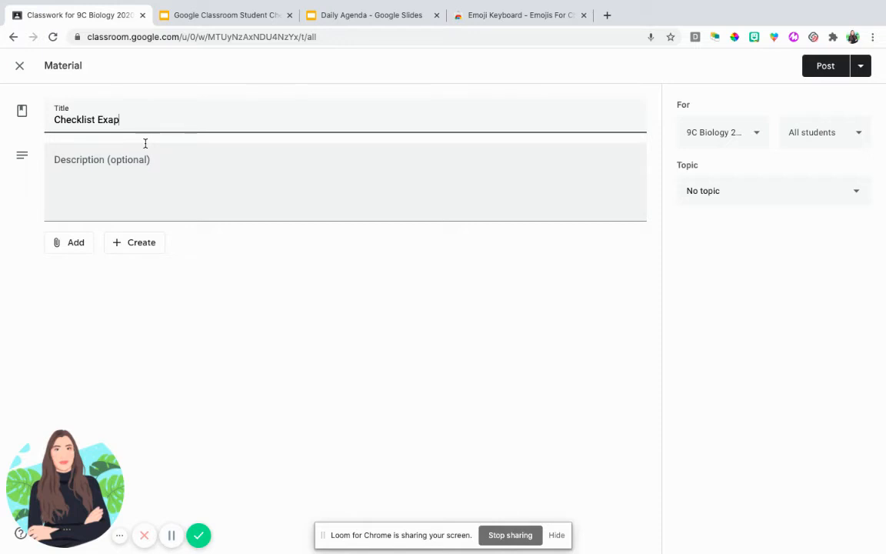
{"action": "key", "text": "Tab"}
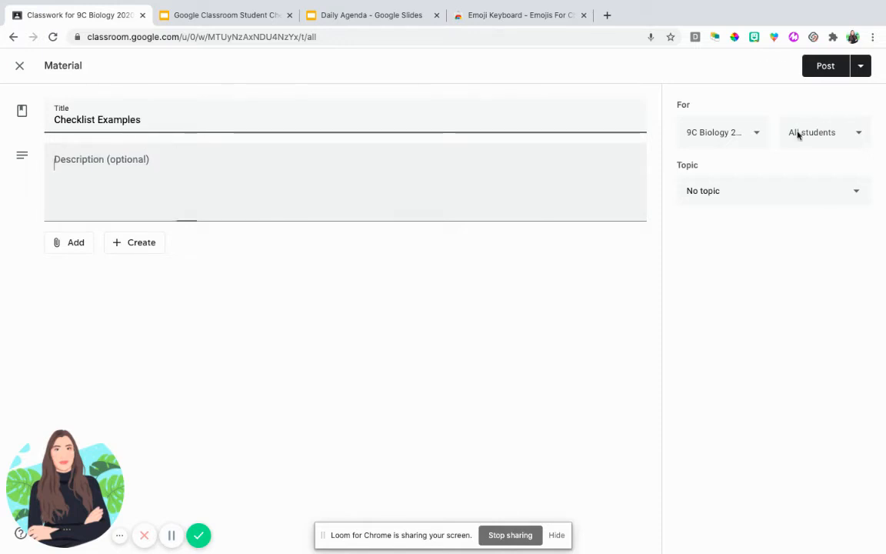
Write a checklist in the description with the lines list 1, list 2 and list 3, each starting with a green check mark emoji
{"action": "left_click", "coordinate": [774, 37]}
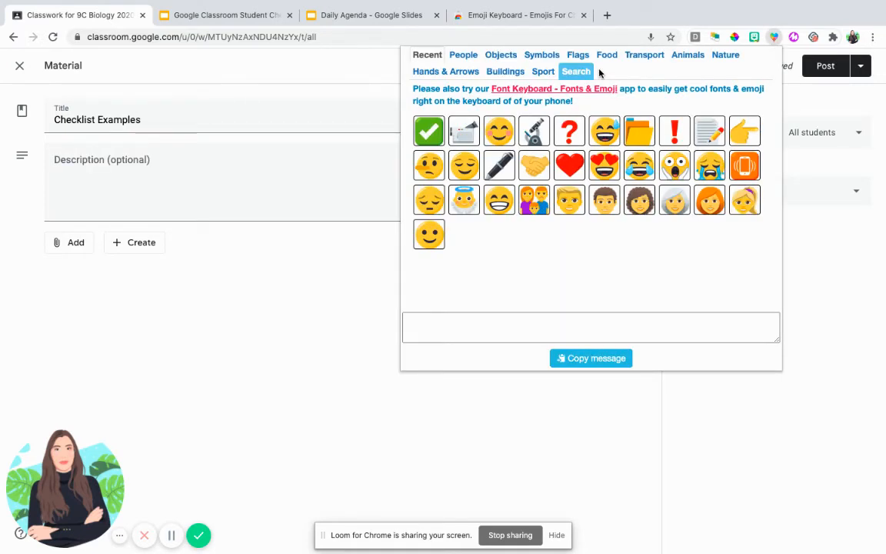
{"action": "left_click", "coordinate": [429, 130]}
{"action": "left_click", "coordinate": [114, 160]}
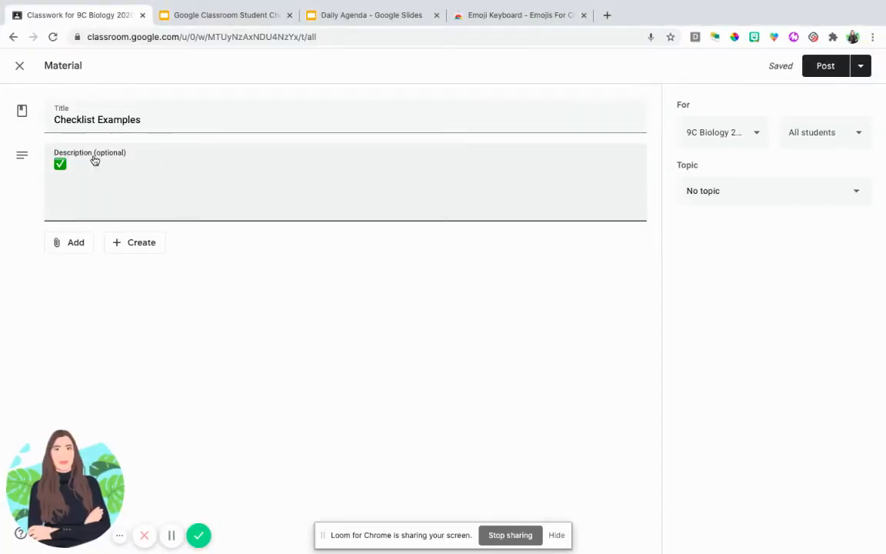
{"action": "type", "text": "List 1"}
{"action": "key", "text": "Return"}
{"action": "type", "text": "✅"}
{"action": "type", "text": "l"}
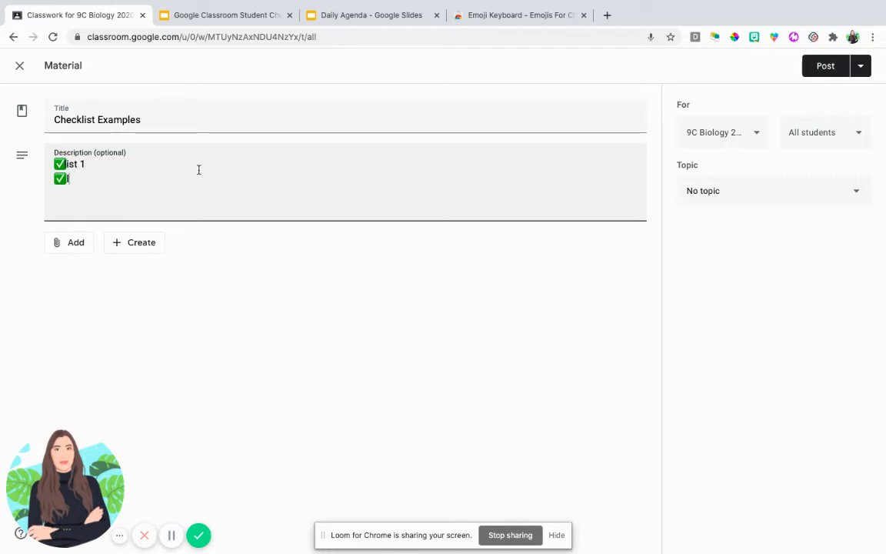
{"action": "type", "text": "ist 2"}
{"action": "key", "text": "Return"}
{"action": "type", "text": "✅"}
{"action": "type", "text": "list 3"}
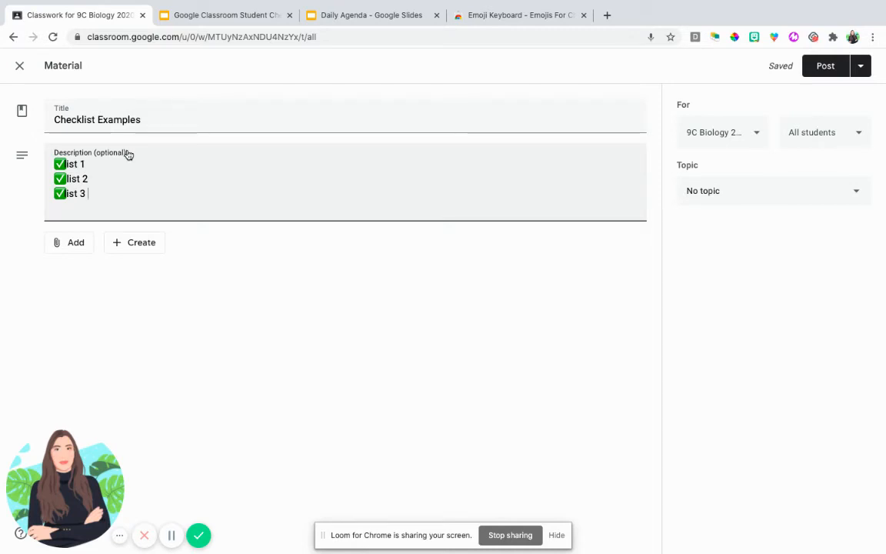
Close the material without posting it and delete the Checklist Examples draft
{"action": "left_click", "coordinate": [19, 66]}
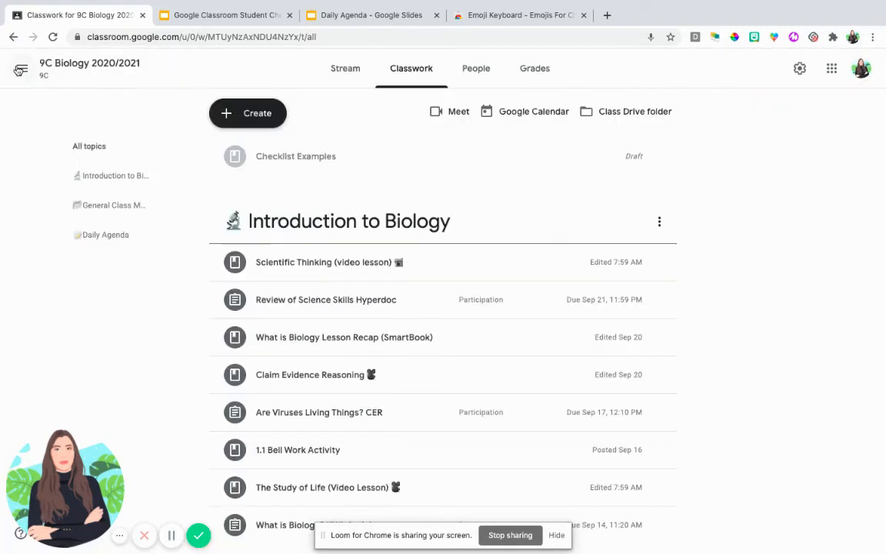
{"action": "left_click", "coordinate": [660, 157]}
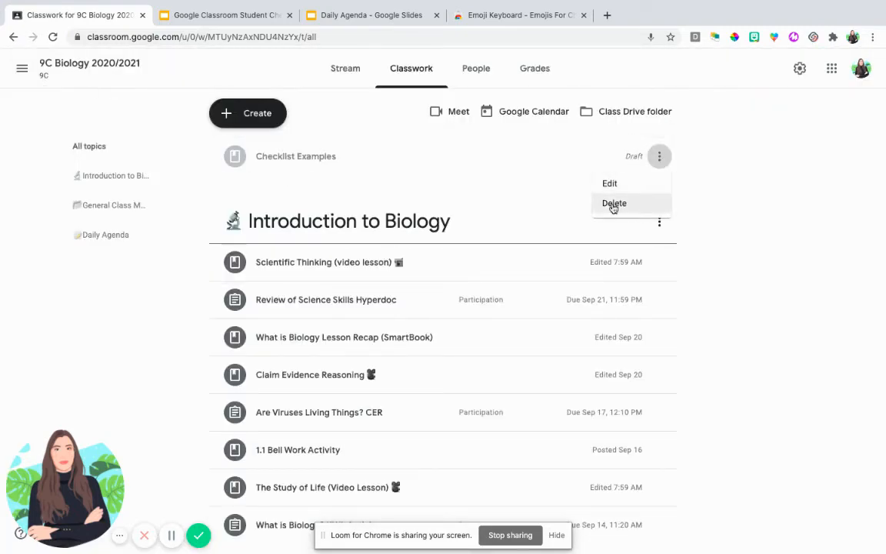
{"action": "left_click", "coordinate": [638, 204]}
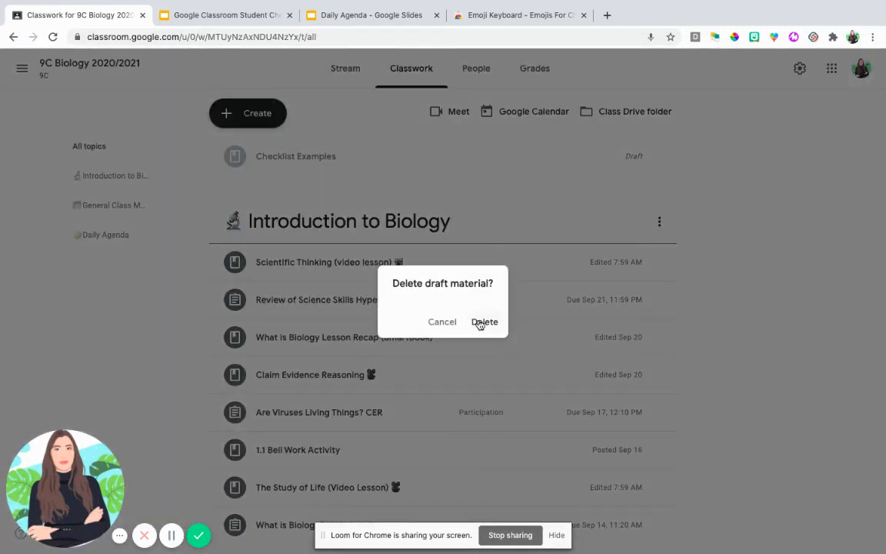
{"action": "left_click", "coordinate": [478, 322]}
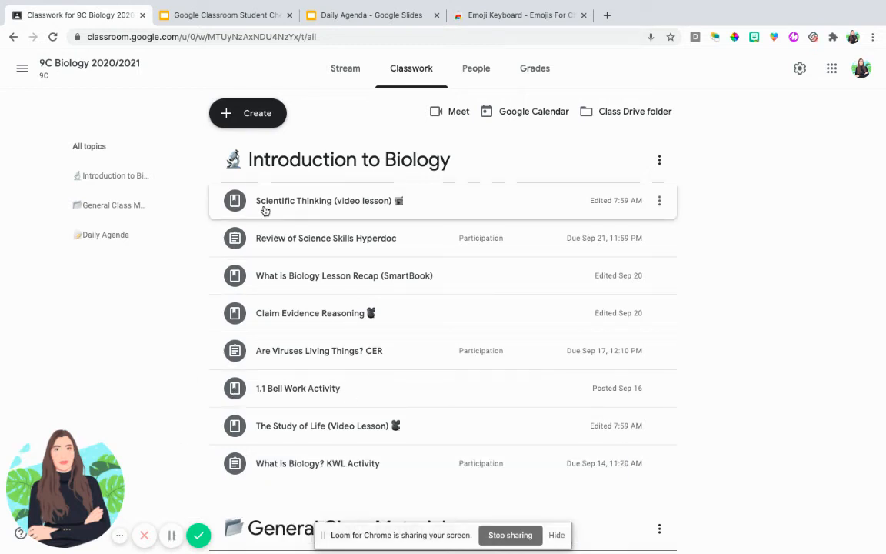
Create a new assignment in Classwork with the title "TOPIC 1"
{"action": "left_click", "coordinate": [258, 114]}
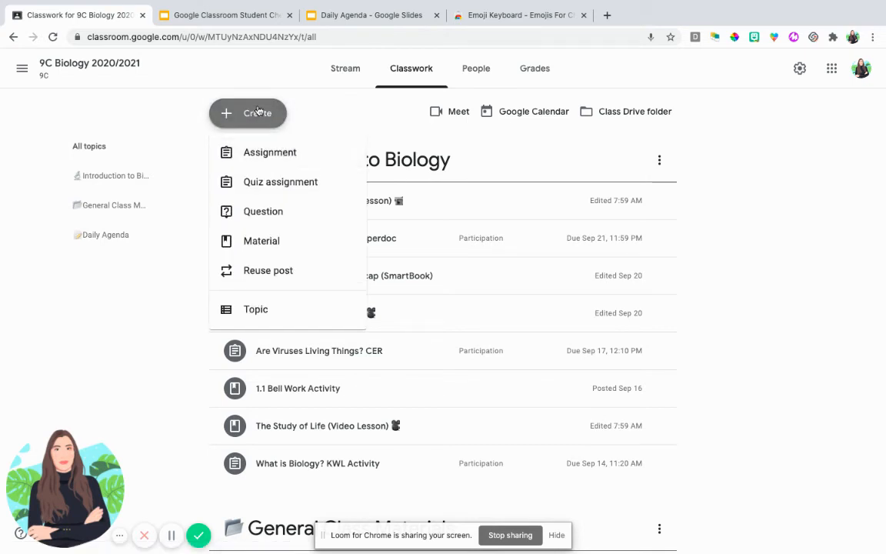
{"action": "left_click", "coordinate": [256, 153]}
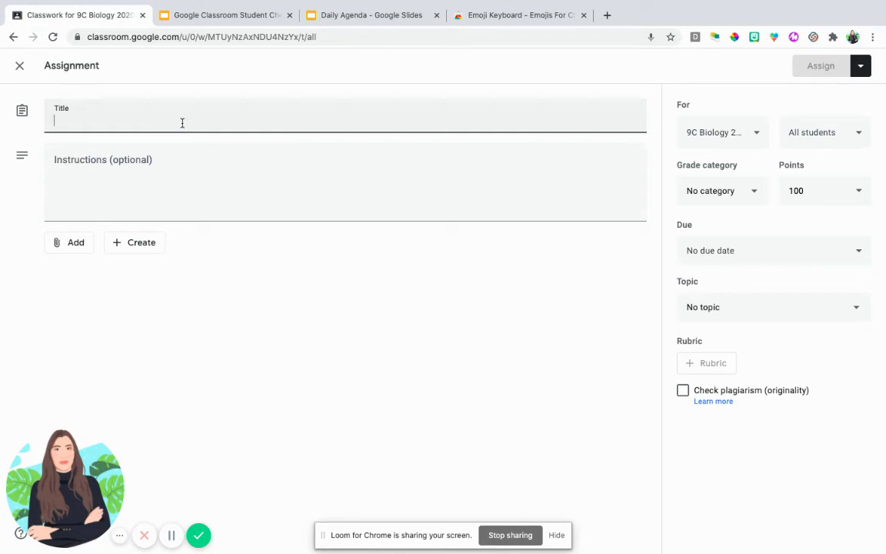
{"action": "type", "text": "TOPIC 1"}
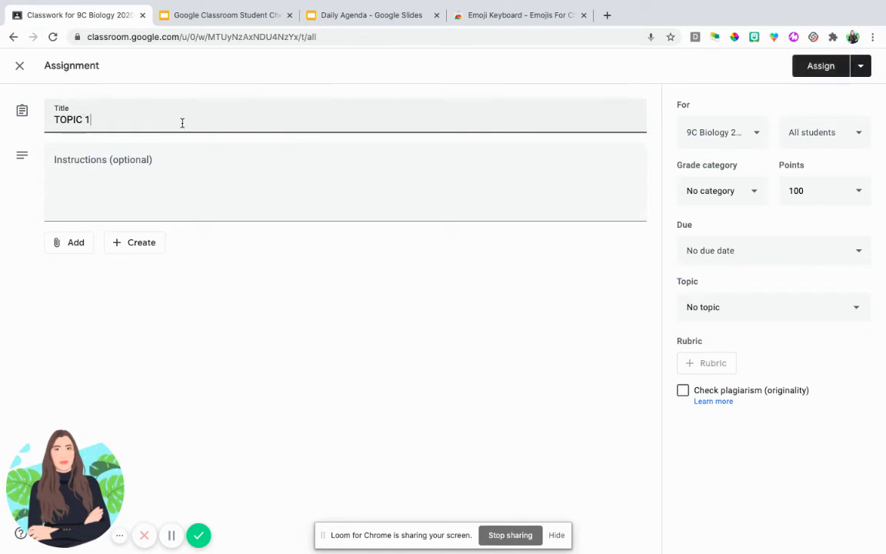
{"action": "left_click", "coordinate": [548, 176]}
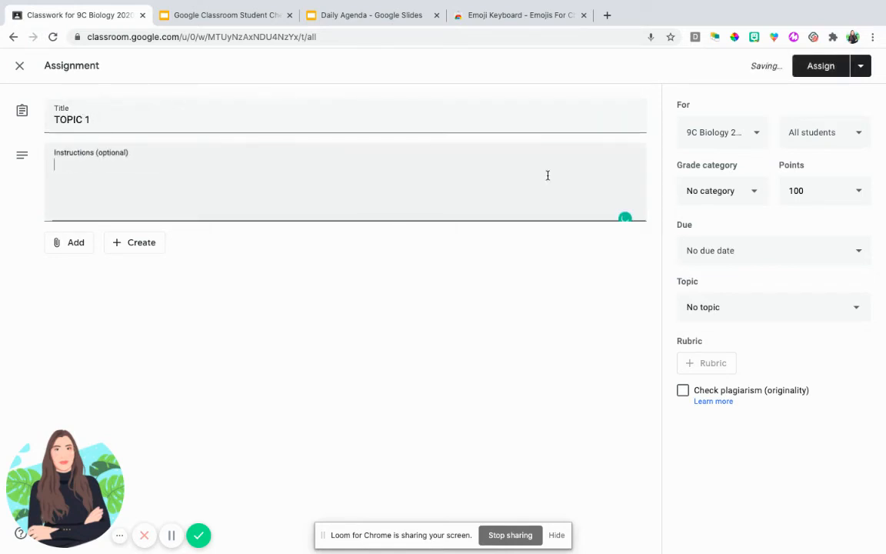
Look through the emoji keyboard's recent emojis for one to put in front of the assignment title
{"action": "key", "text": "shift+Tab"}
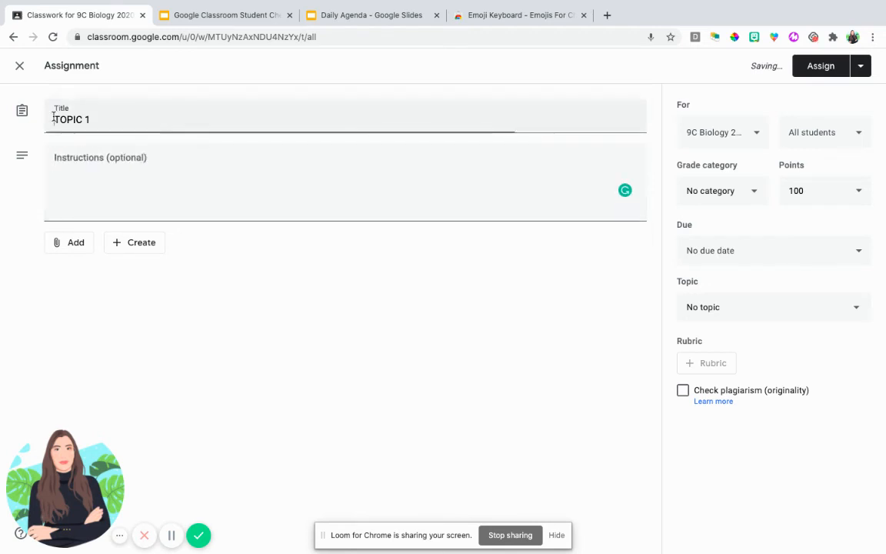
{"action": "left_click", "coordinate": [775, 37]}
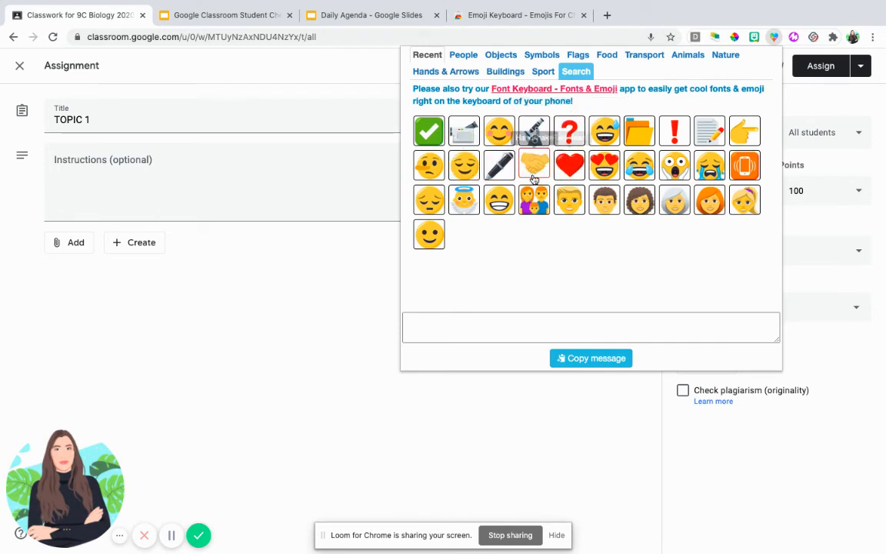
{"action": "left_click", "coordinate": [191, 114]}
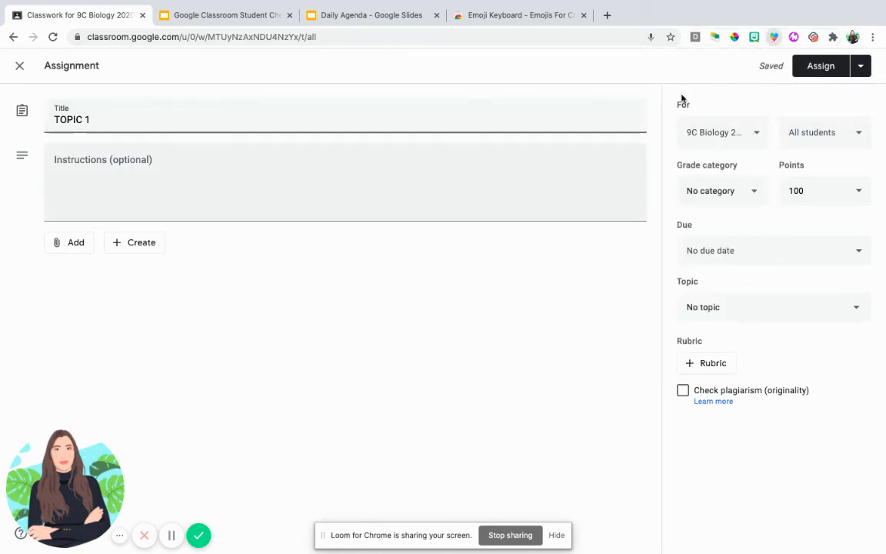
{"action": "left_click", "coordinate": [774, 37]}
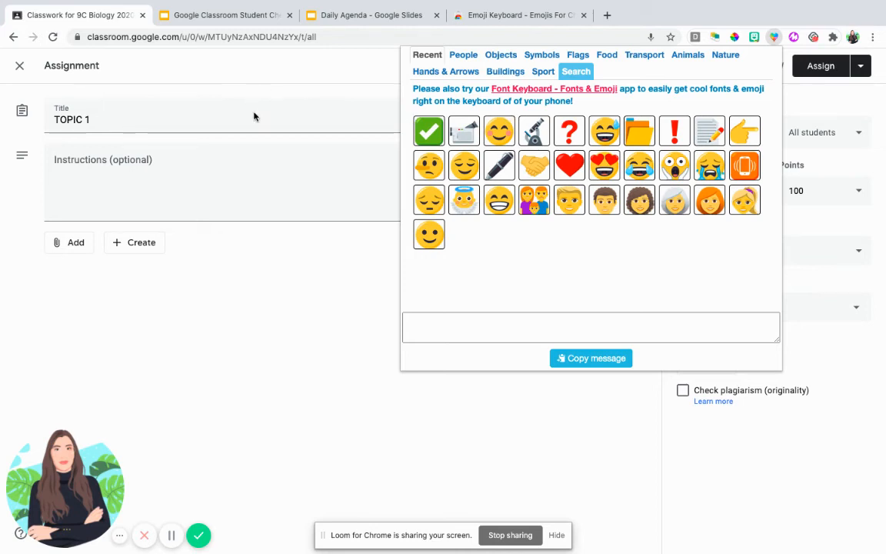
{"action": "left_click", "coordinate": [230, 123]}
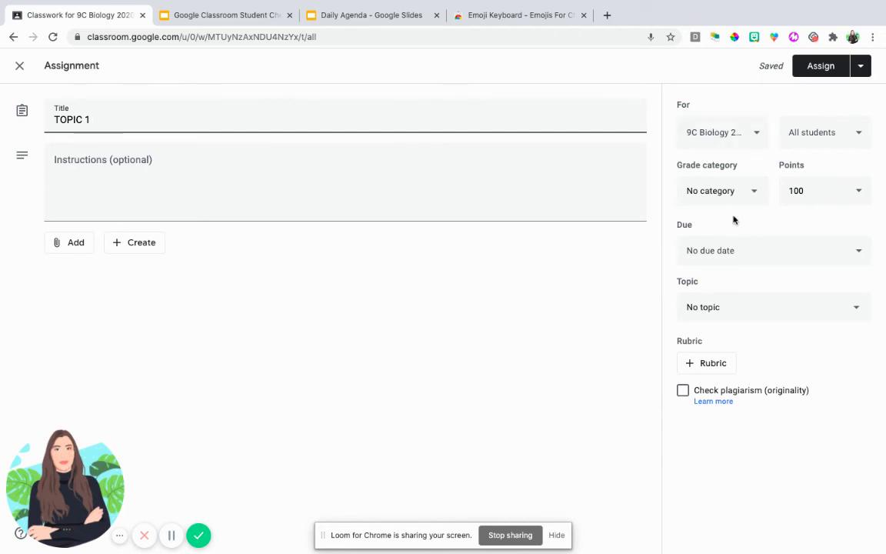
Configure the assignment as Formative Graded, due Sep 22, 2020 at 11:59 PM, under the Introduction to Biology topic
{"action": "left_click", "coordinate": [708, 196]}
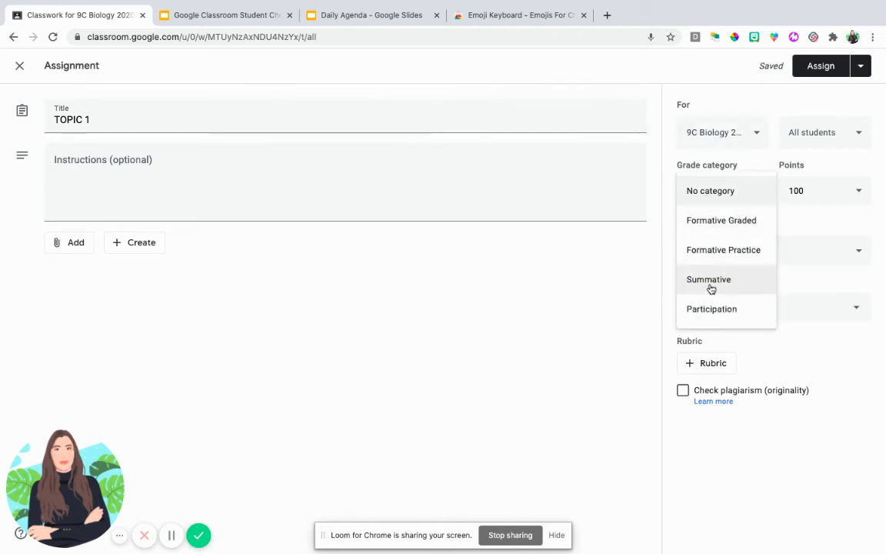
{"action": "left_click", "coordinate": [720, 220]}
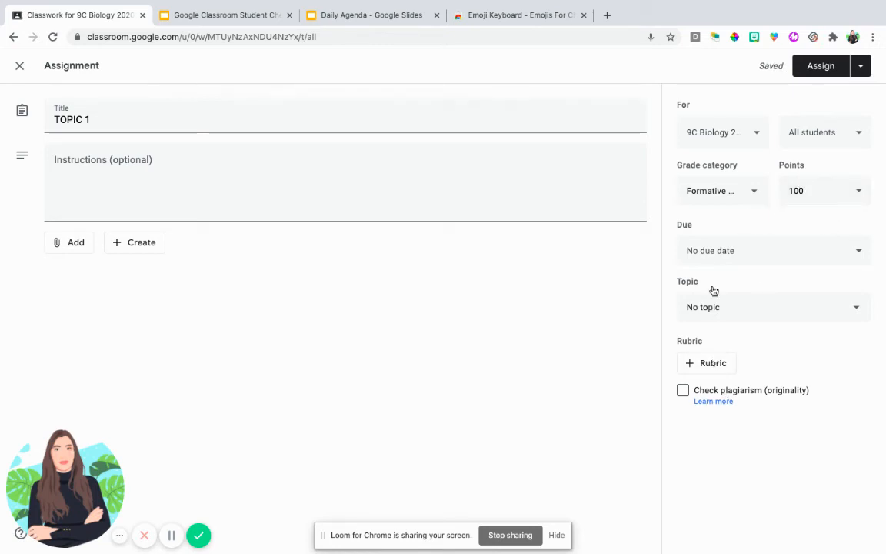
{"action": "left_click", "coordinate": [738, 262]}
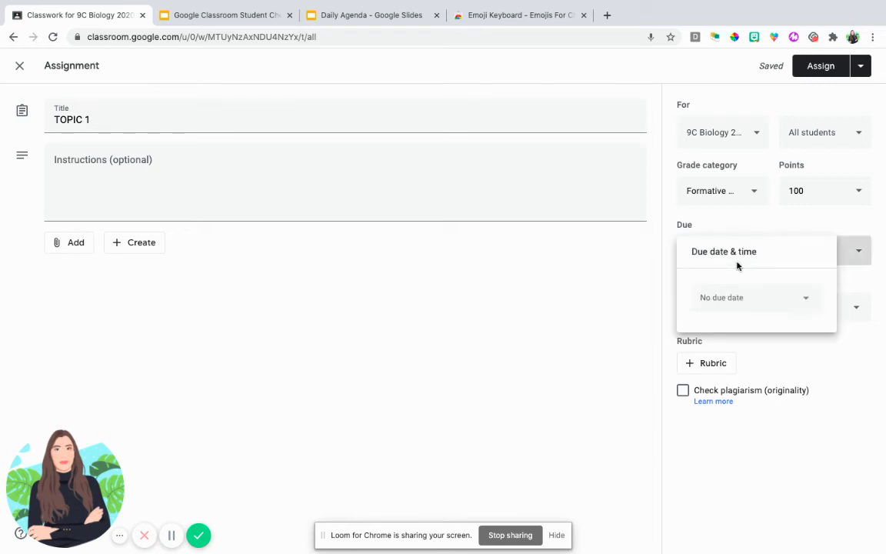
{"action": "left_click", "coordinate": [714, 304]}
{"action": "left_click", "coordinate": [744, 414]}
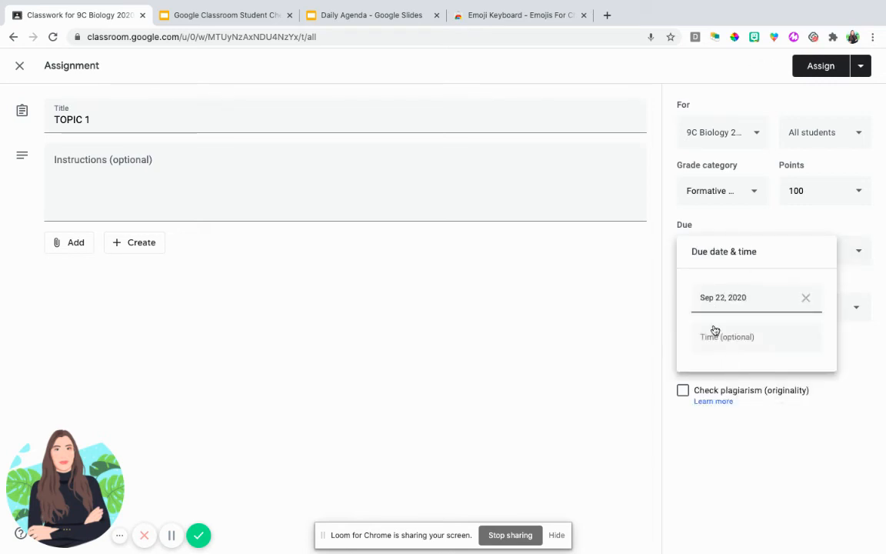
{"action": "left_click", "coordinate": [714, 335]}
{"action": "left_click", "coordinate": [732, 441]}
{"action": "left_click", "coordinate": [713, 309]}
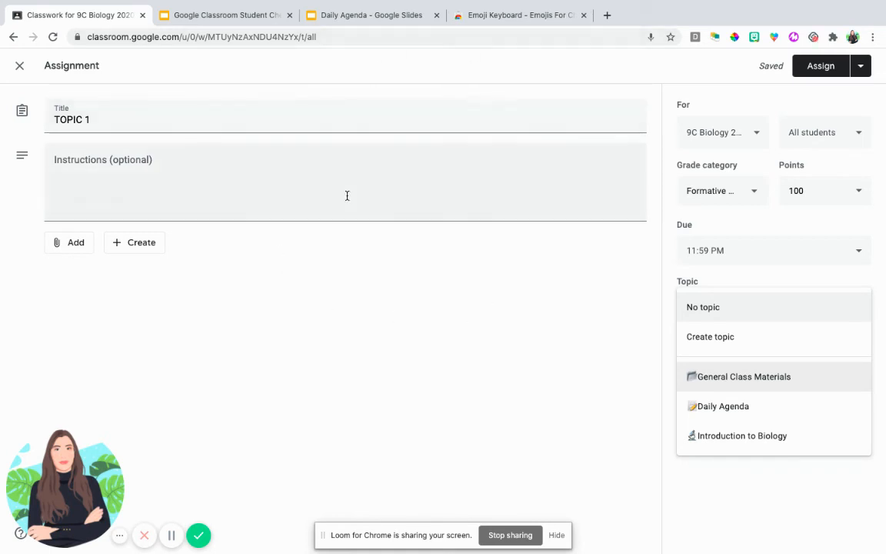
{"action": "left_click", "coordinate": [737, 447]}
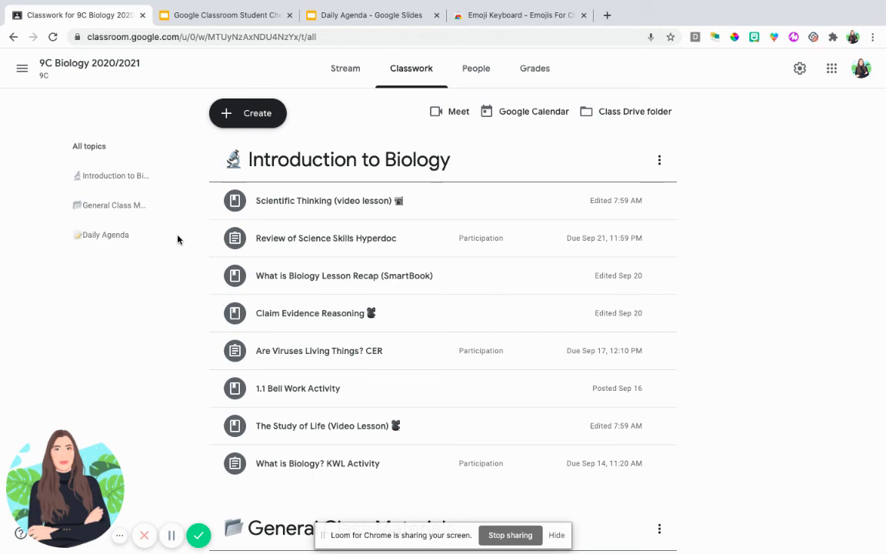
Look over the posts listed under the Introduction to Biology, General Class Materials and Daily Agenda topics
{"action": "scroll", "coordinate": [400, 145], "scroll_direction": "down", "scroll_amount": 5}
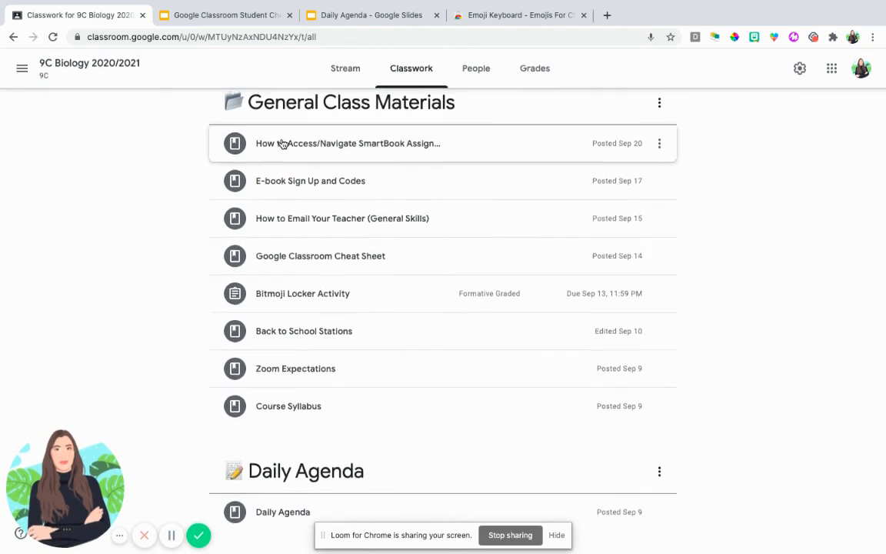
{"action": "scroll", "coordinate": [300, 231], "scroll_direction": "up", "scroll_amount": 6}
{"action": "scroll", "coordinate": [308, 331], "scroll_direction": "down", "scroll_amount": 5}
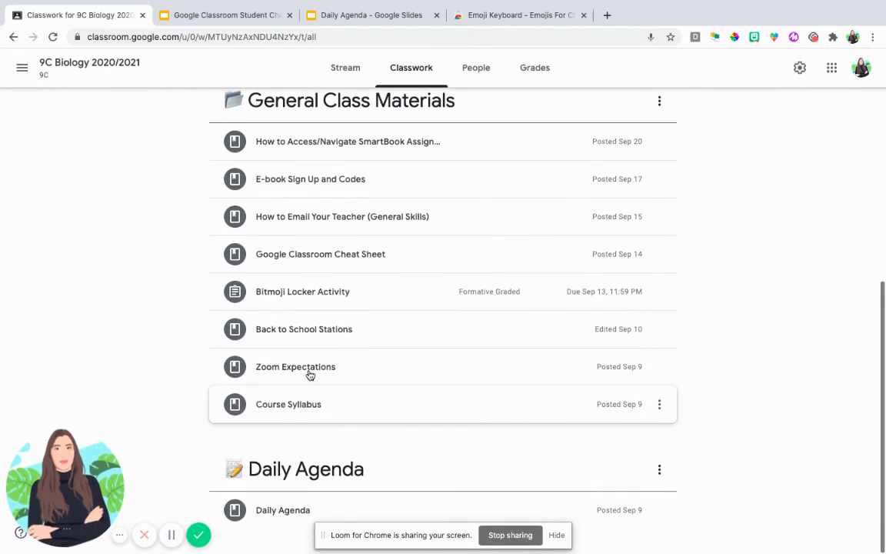
{"action": "scroll", "coordinate": [338, 251], "scroll_direction": "up", "scroll_amount": 1}
{"action": "scroll", "coordinate": [339, 251], "scroll_direction": "up", "scroll_amount": 5}
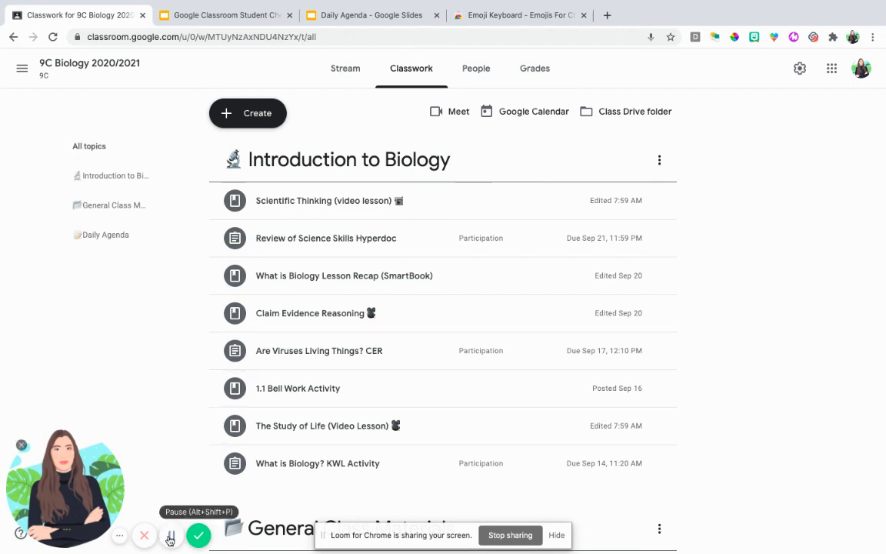
{"action": "scroll", "coordinate": [154, 485], "scroll_direction": "down", "scroll_amount": 4}
{"action": "scroll", "coordinate": [150, 388], "scroll_direction": "up", "scroll_amount": 2}
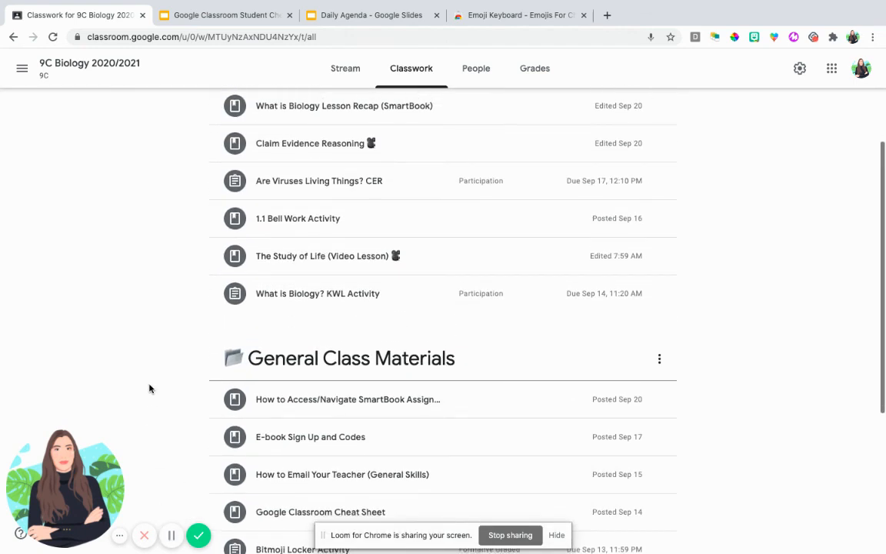
Review the video lessons, materials and participation assignments under Introduction to Biology, along with the resources under General Class Materials
{"action": "scroll", "coordinate": [653, 324], "scroll_direction": "up", "scroll_amount": 1}
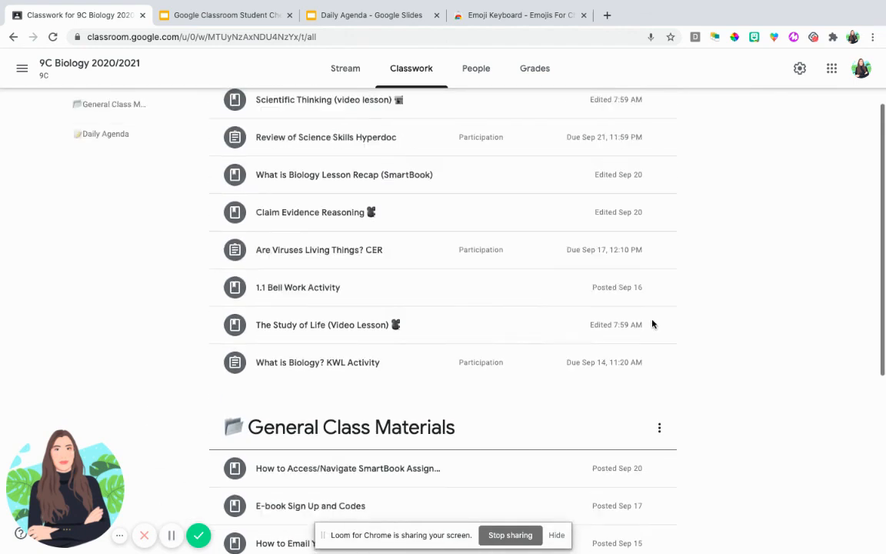
{"action": "scroll", "coordinate": [652, 324], "scroll_direction": "up", "scroll_amount": 1}
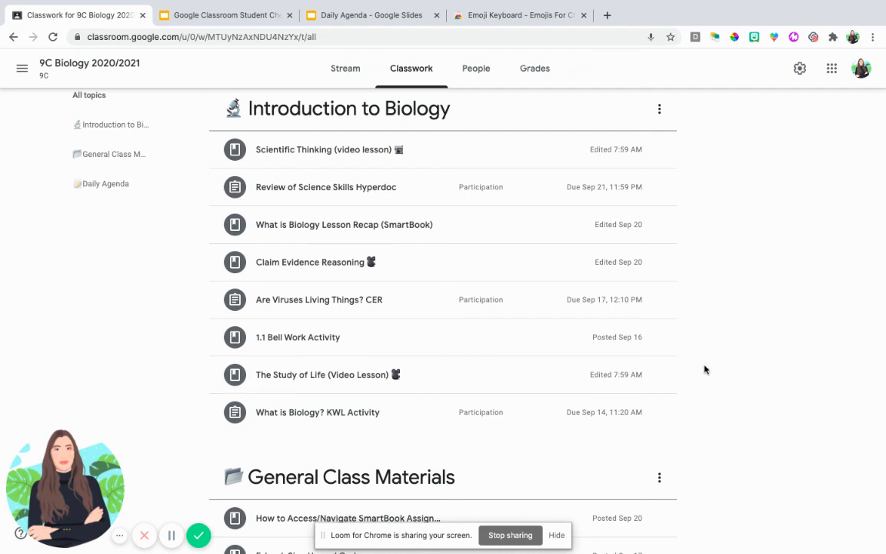
{"action": "scroll", "coordinate": [634, 327], "scroll_direction": "down", "scroll_amount": 1}
{"action": "scroll", "coordinate": [398, 315], "scroll_direction": "down", "scroll_amount": 2}
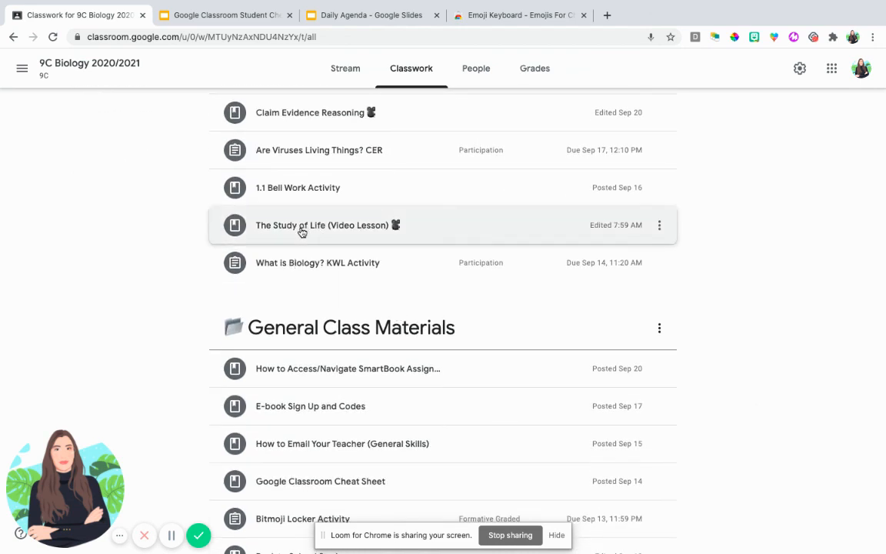
{"action": "left_click_drag", "start_coordinate": [303, 232], "coordinate": [316, 214]}
{"action": "scroll", "coordinate": [322, 240], "scroll_direction": "up", "scroll_amount": 2}
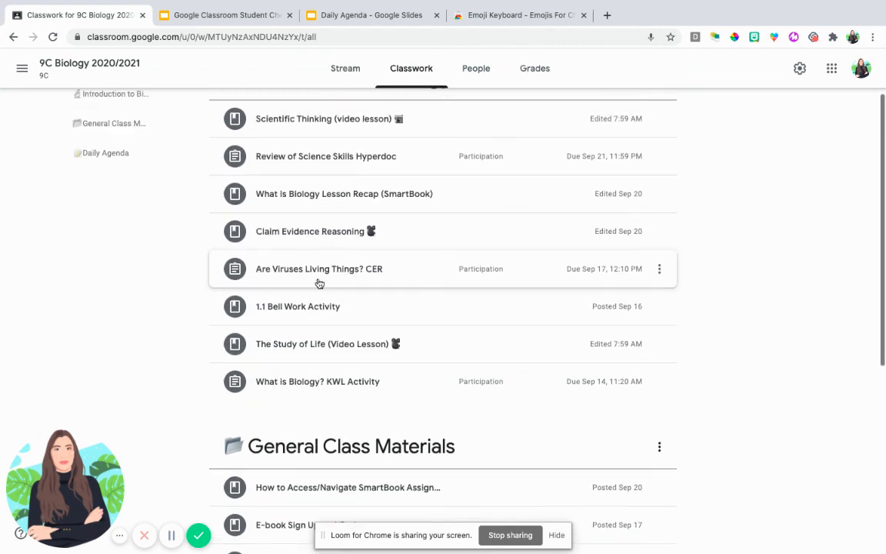
{"action": "scroll", "coordinate": [323, 183], "scroll_direction": "up", "scroll_amount": 1}
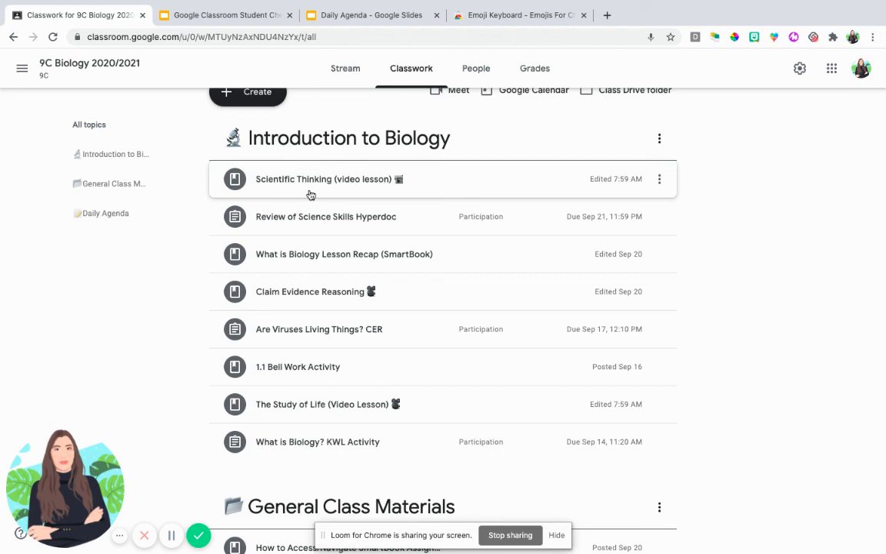
{"action": "scroll", "coordinate": [301, 249], "scroll_direction": "down", "scroll_amount": 5}
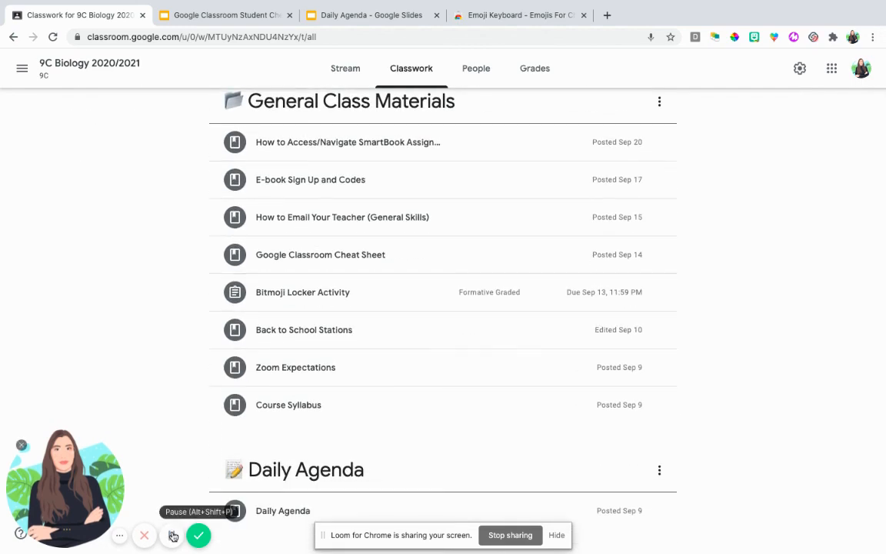
{"action": "left_click", "coordinate": [172, 536]}
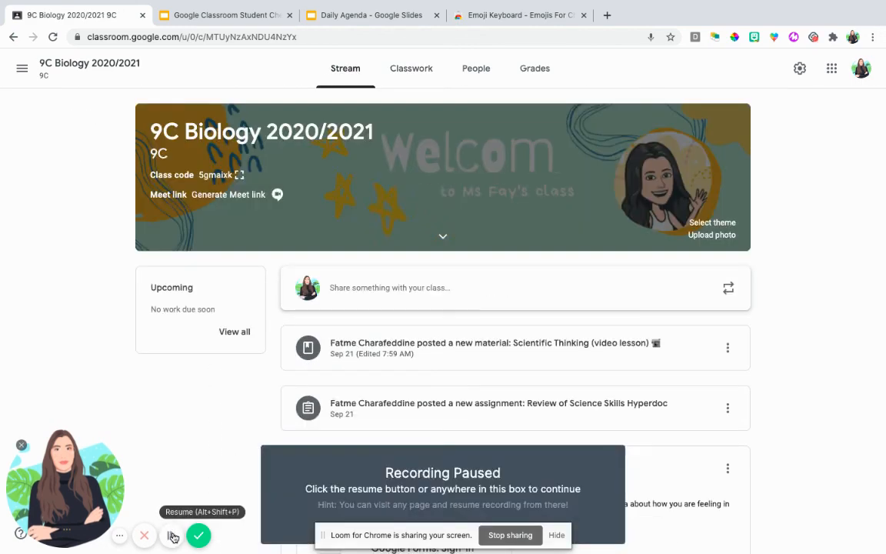
{"action": "left_click", "coordinate": [172, 537]}
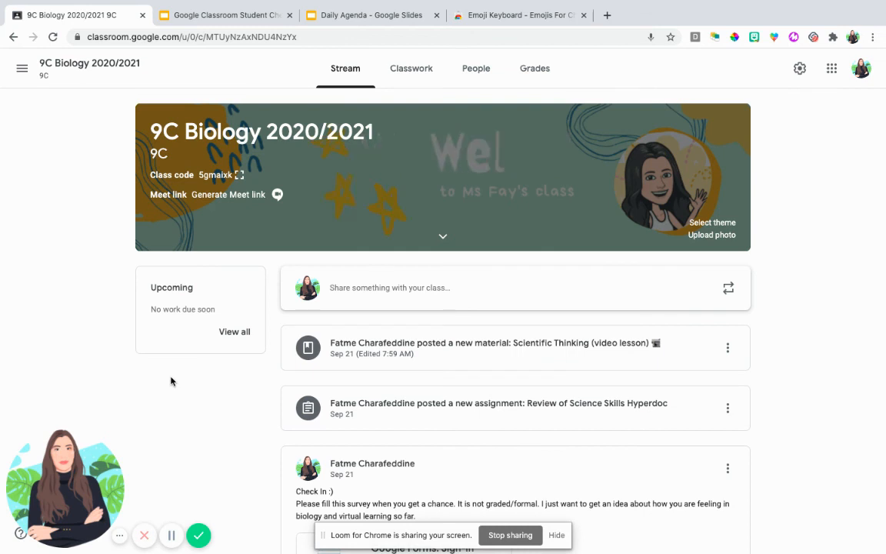